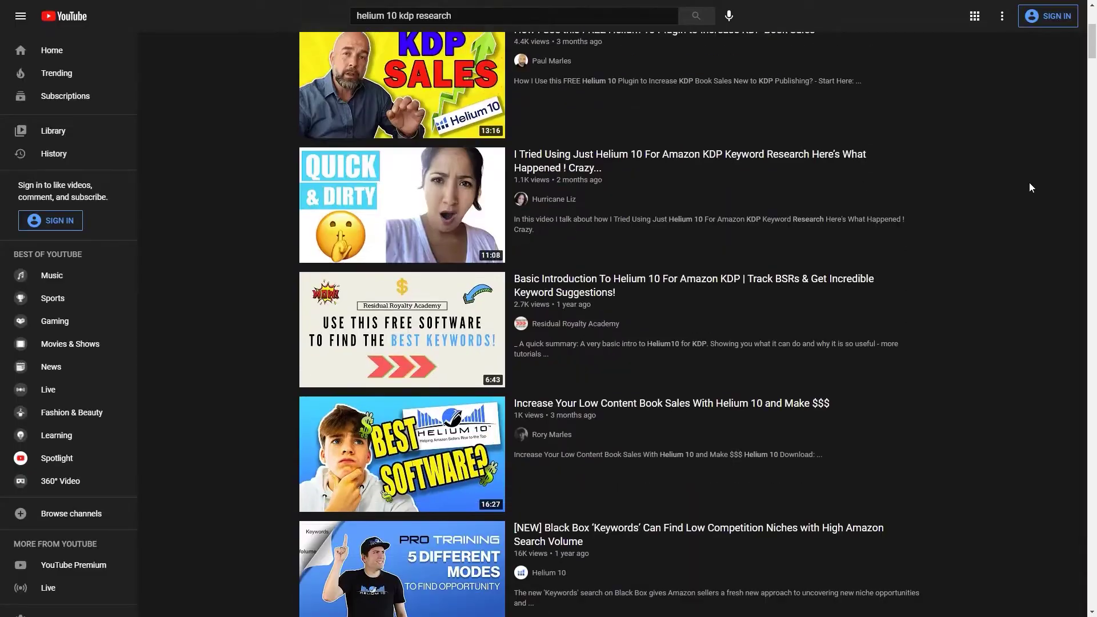
# Step: Scroll down the YouTube 'helium 10 kdp research' results to browse Helium 10 tutorial videos
pyautogui.scroll(-12, 1030, 183)
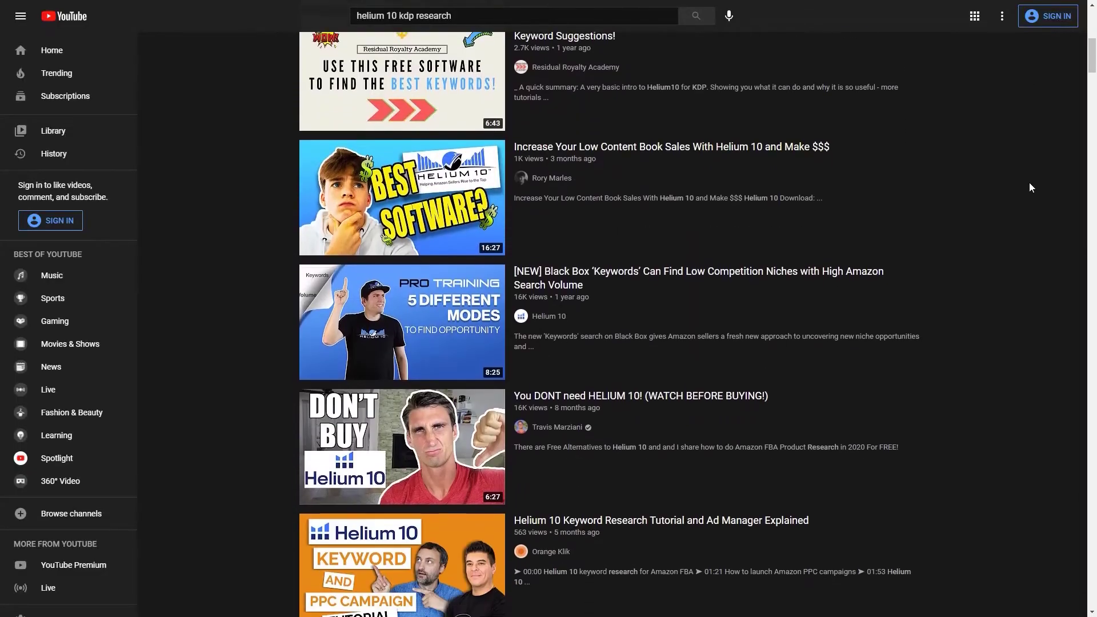
pyautogui.scroll(-16, 1029, 183)
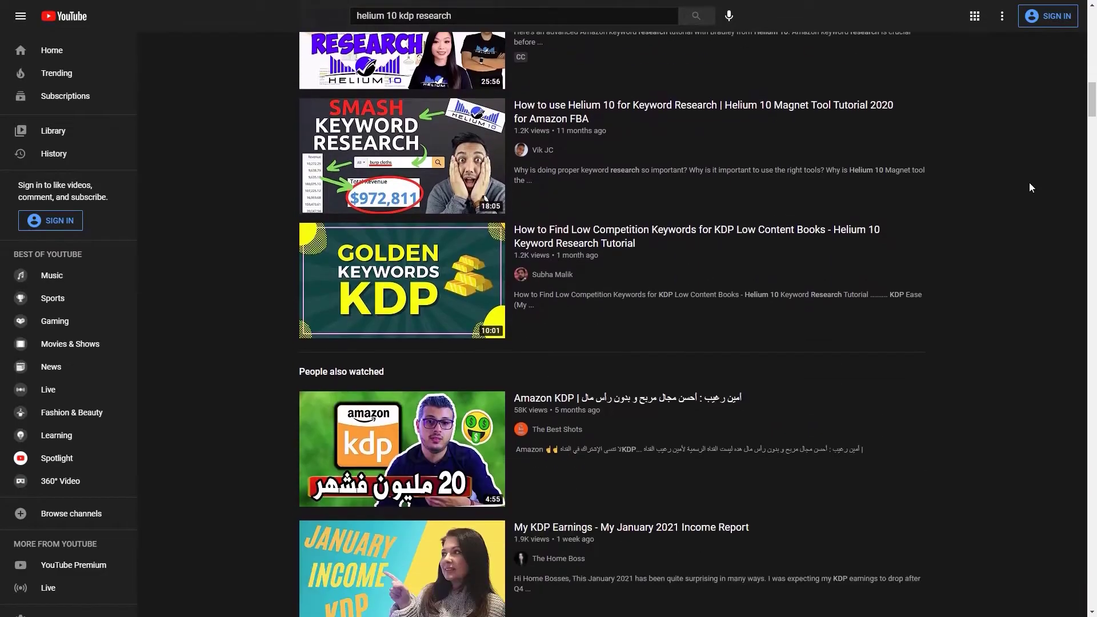
pyautogui.scroll(-15, 1030, 184)
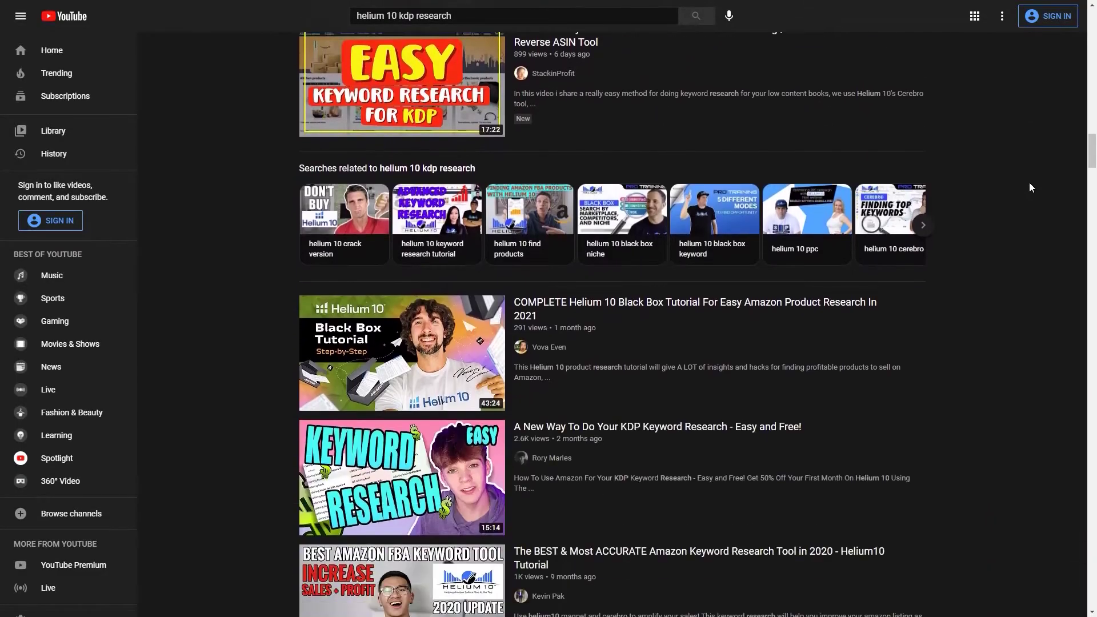
pyautogui.scroll(-14, 1029, 188)
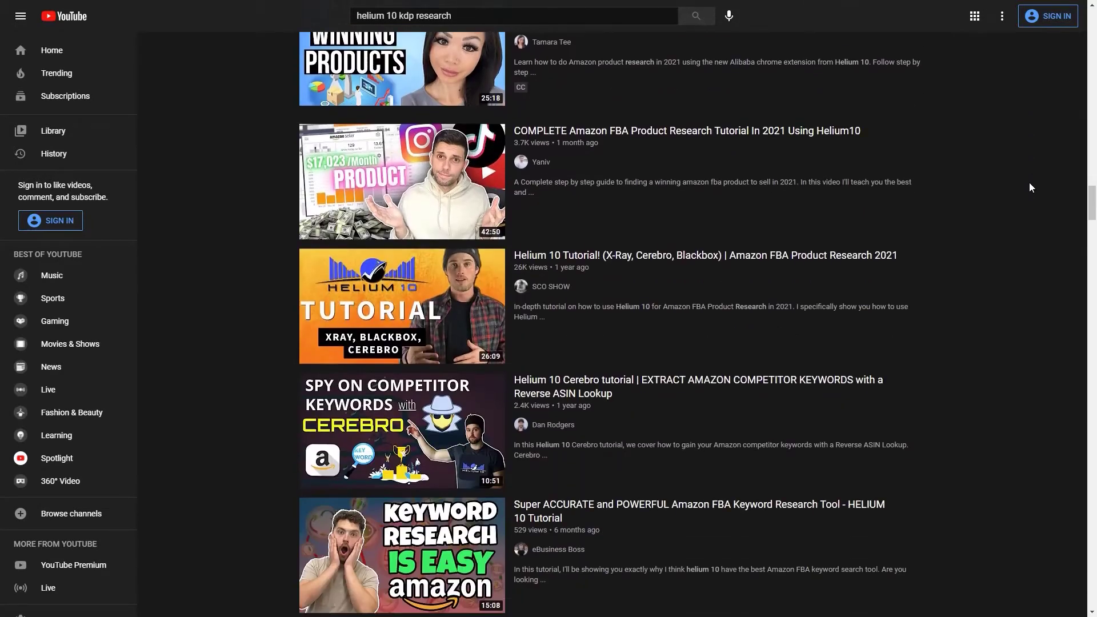
pyautogui.scroll(-14, 1029, 188)
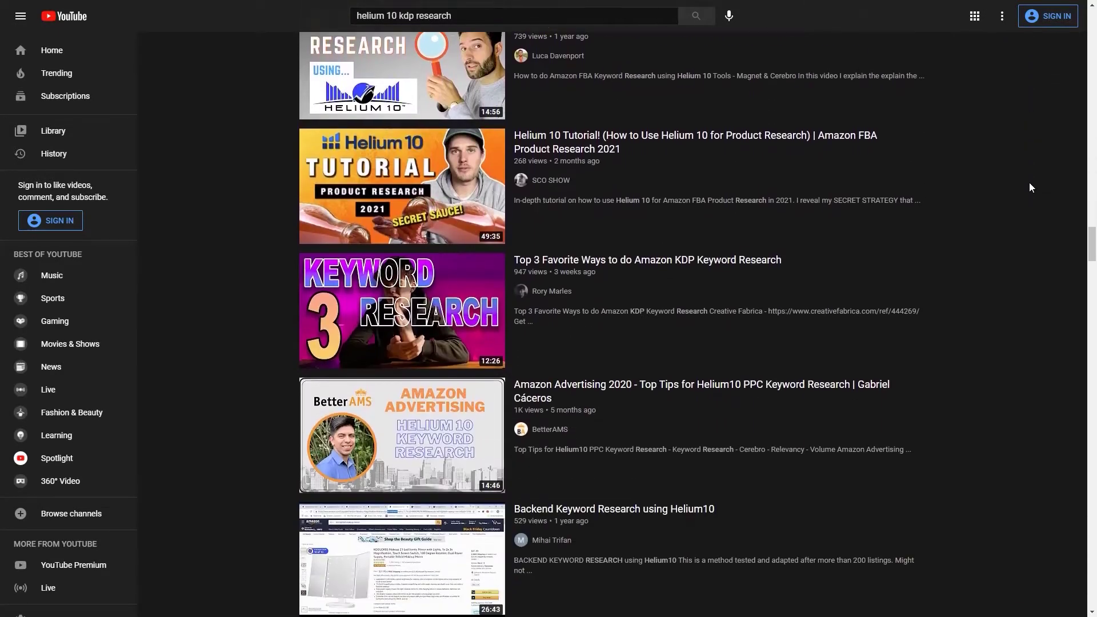
pyautogui.scroll(-14, 1030, 187)
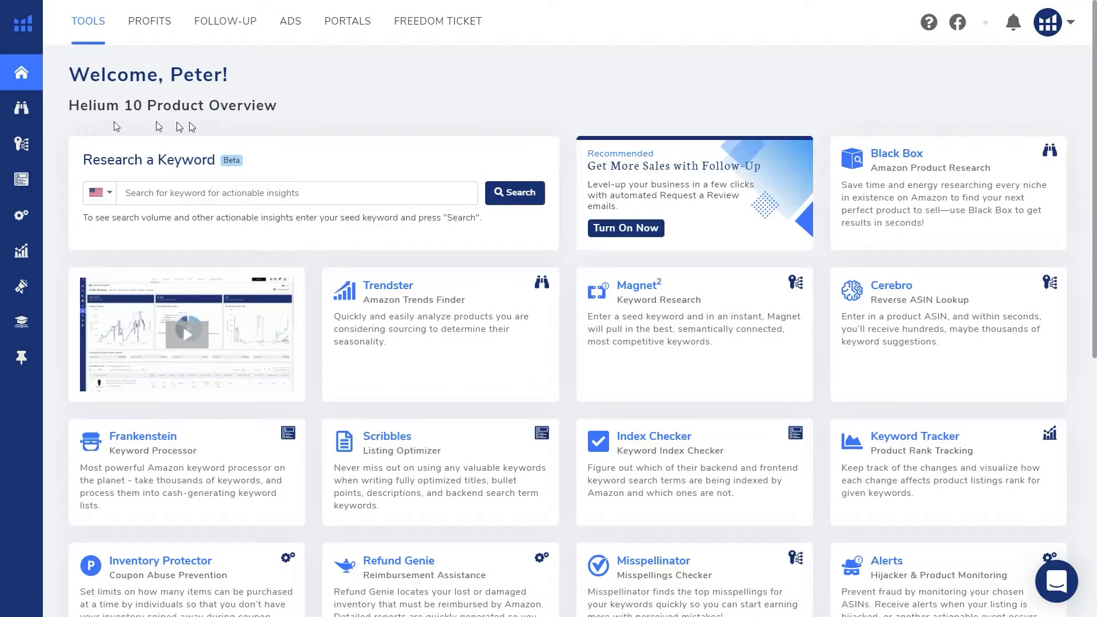
# Step: Open Black Box via the Keyword Research and Product Research sections of the Helium 10 sidebar
pyautogui.moveTo(22, 107)
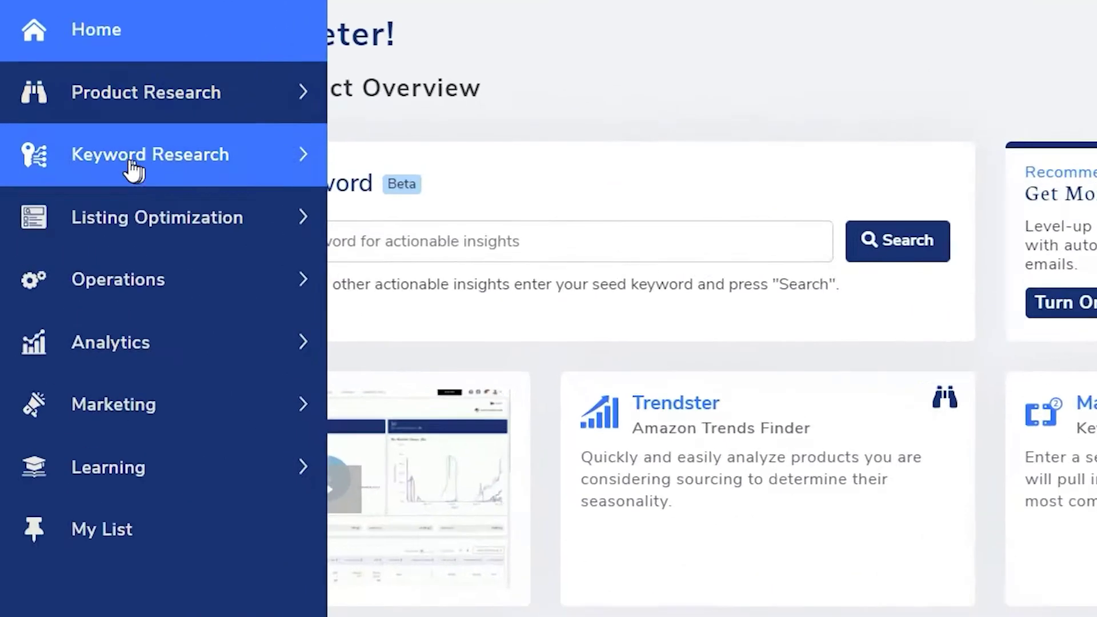
pyautogui.click(171, 167)
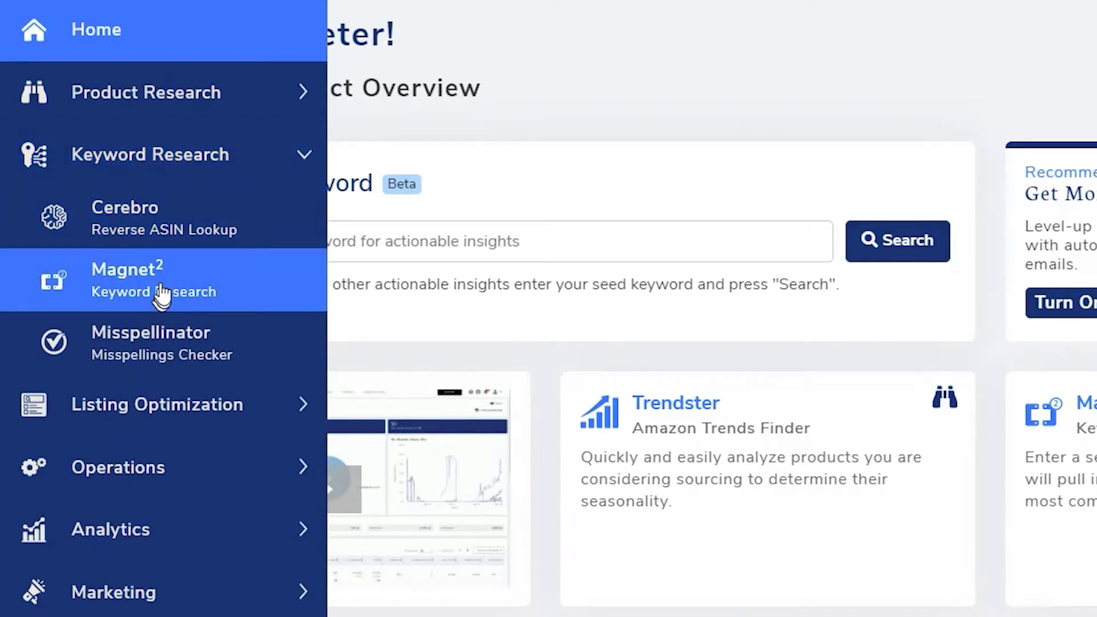
pyautogui.click(147, 105)
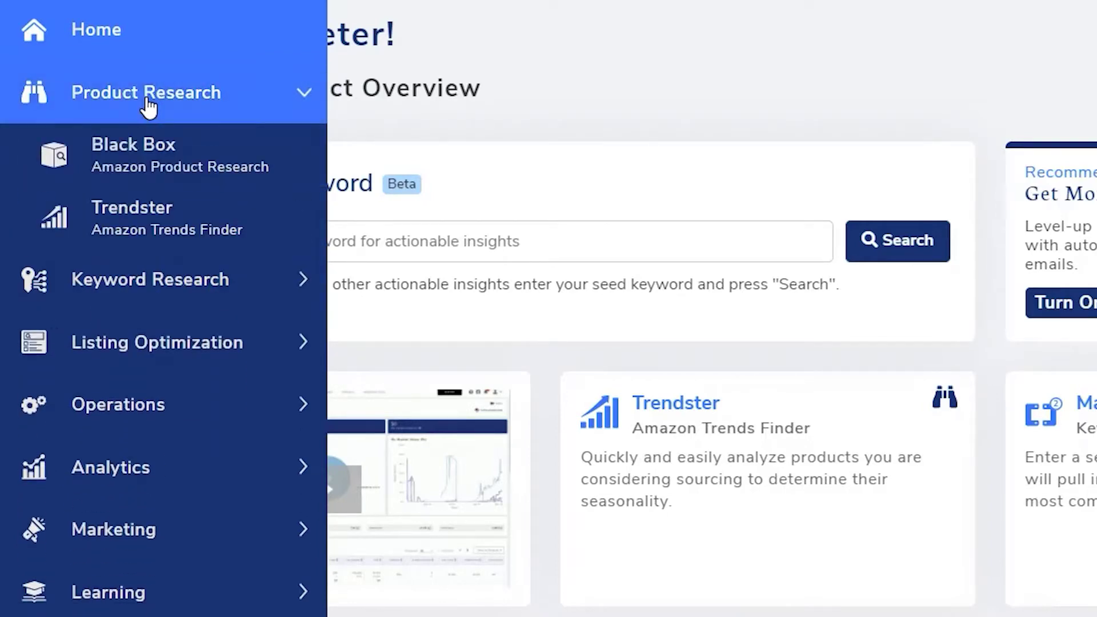
pyautogui.click(164, 171)
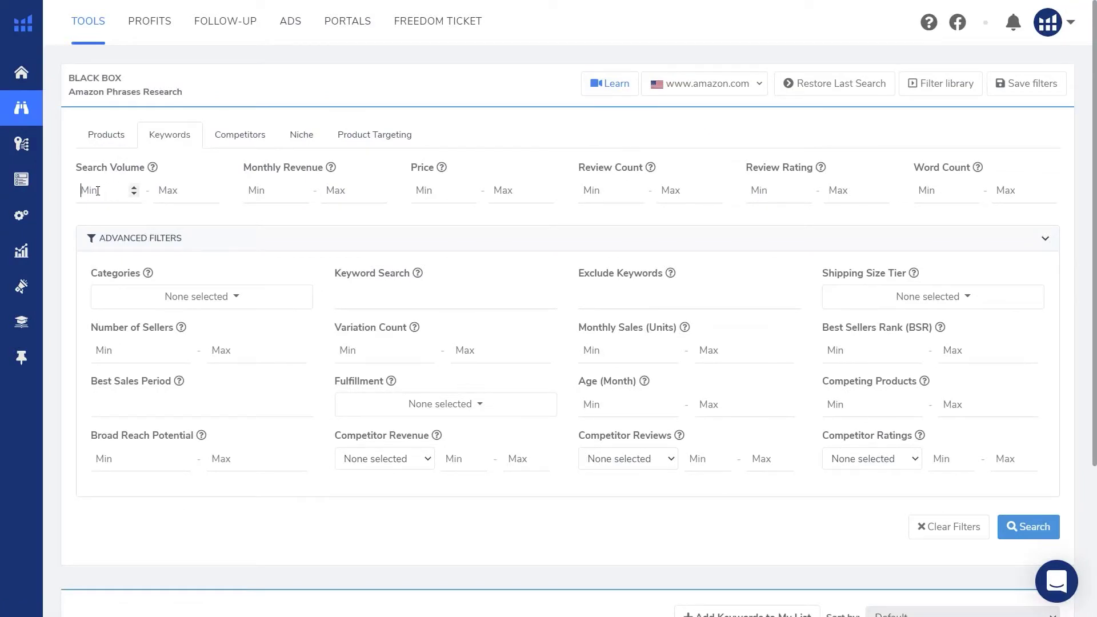
# Step: Search Black Box keywords for 'coloring book' with search volume min 300 and competing products max 1000
pyautogui.write('300')
pyautogui.click(955, 406)
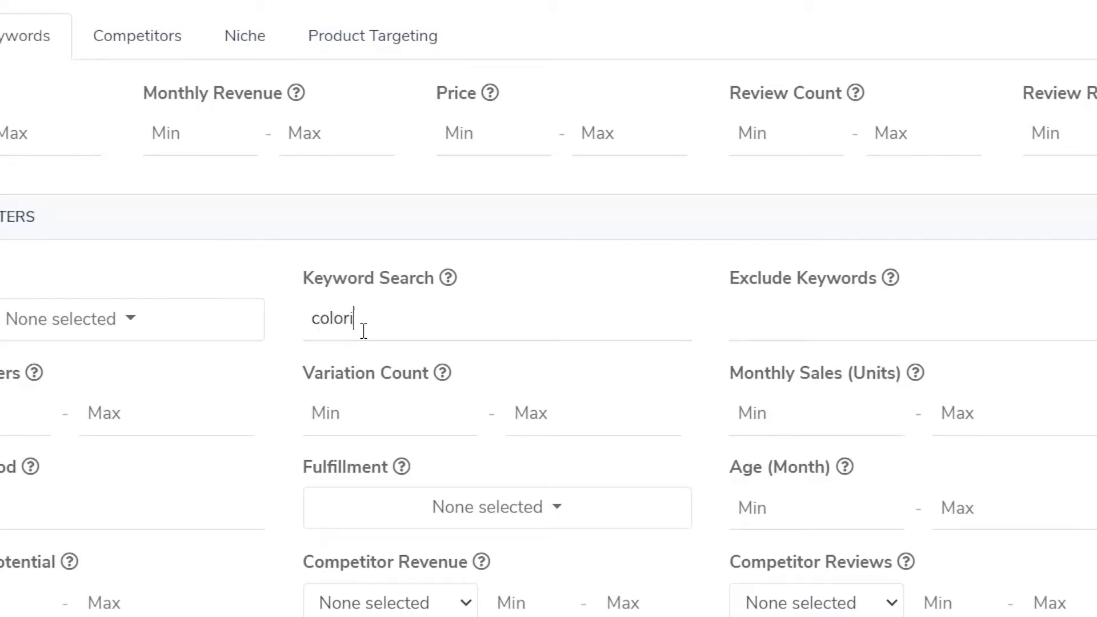
pyautogui.write('ng book')
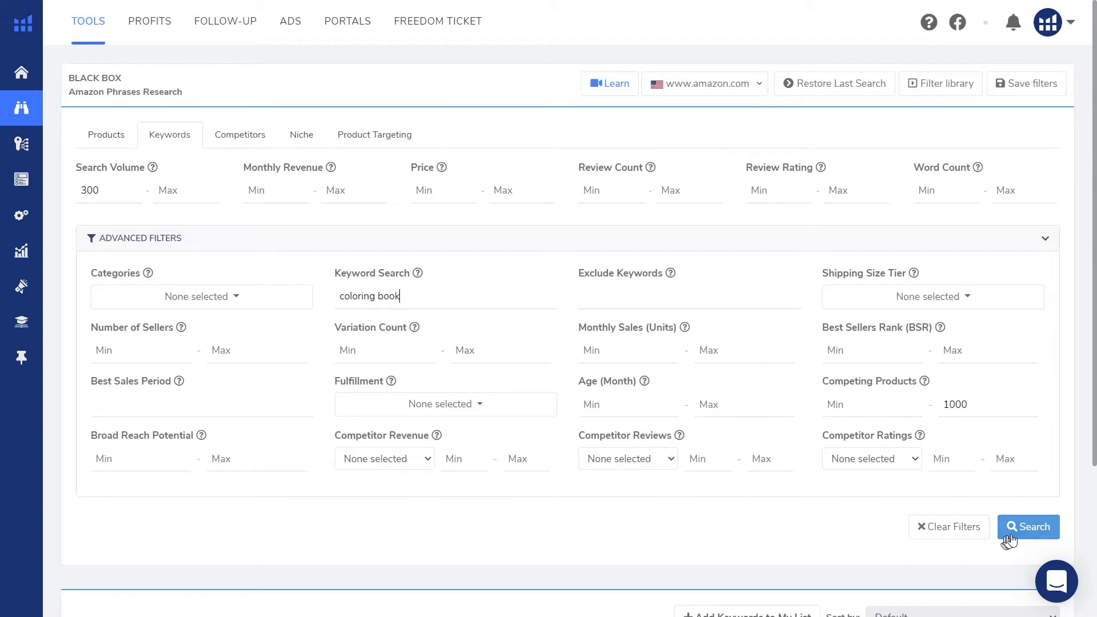
pyautogui.click(1027, 529)
pyautogui.scroll(-5, 796, 465)
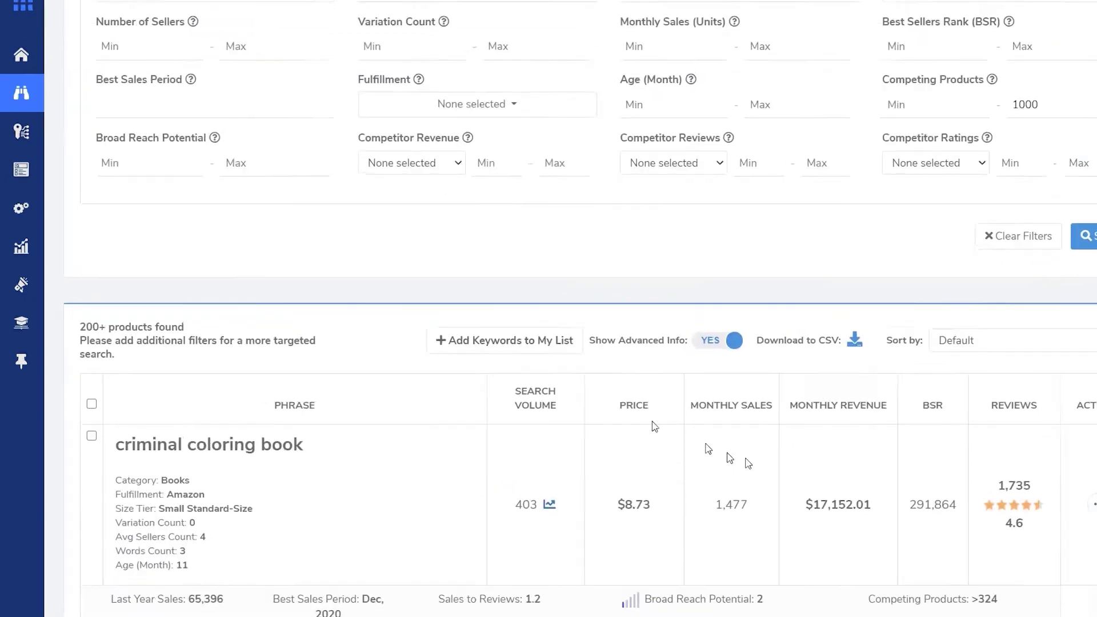
# Step: Highlight the '200+ products found' count, then view and close criminal coloring book's search volume history
pyautogui.moveTo(116, 337); pyautogui.dragTo(277, 343)
pyautogui.click(280, 341)
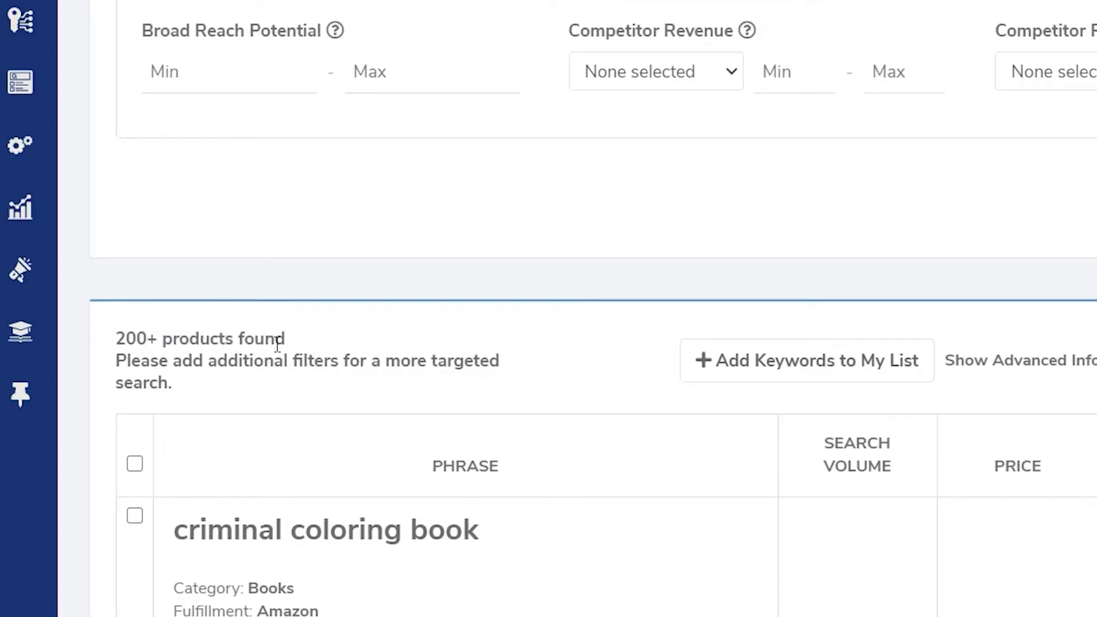
pyautogui.scroll(-2, 607, 370)
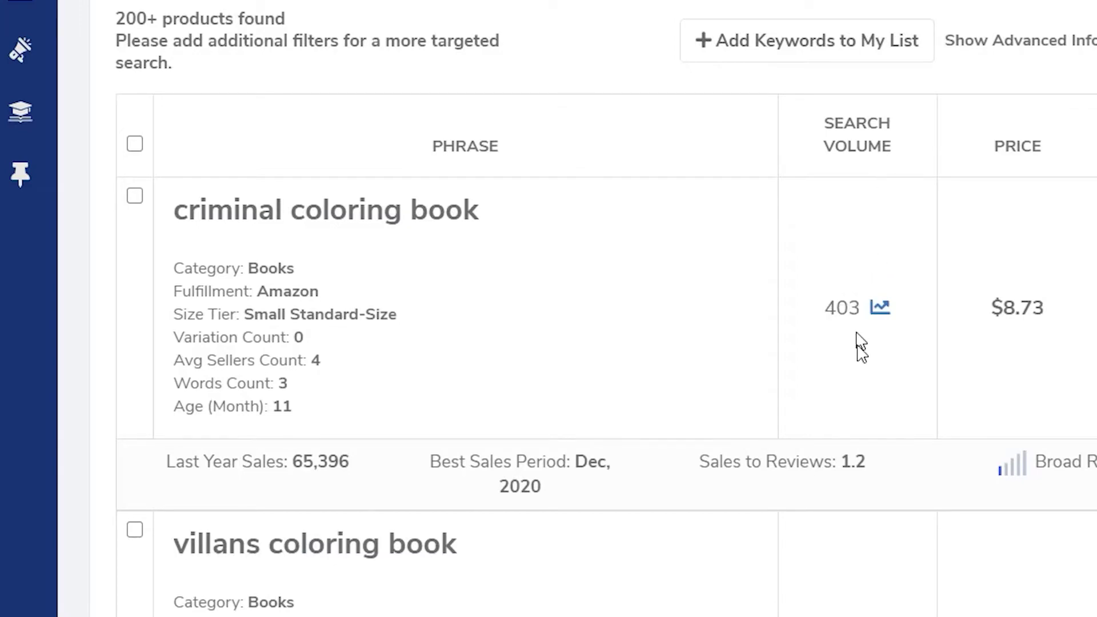
pyautogui.click(880, 309)
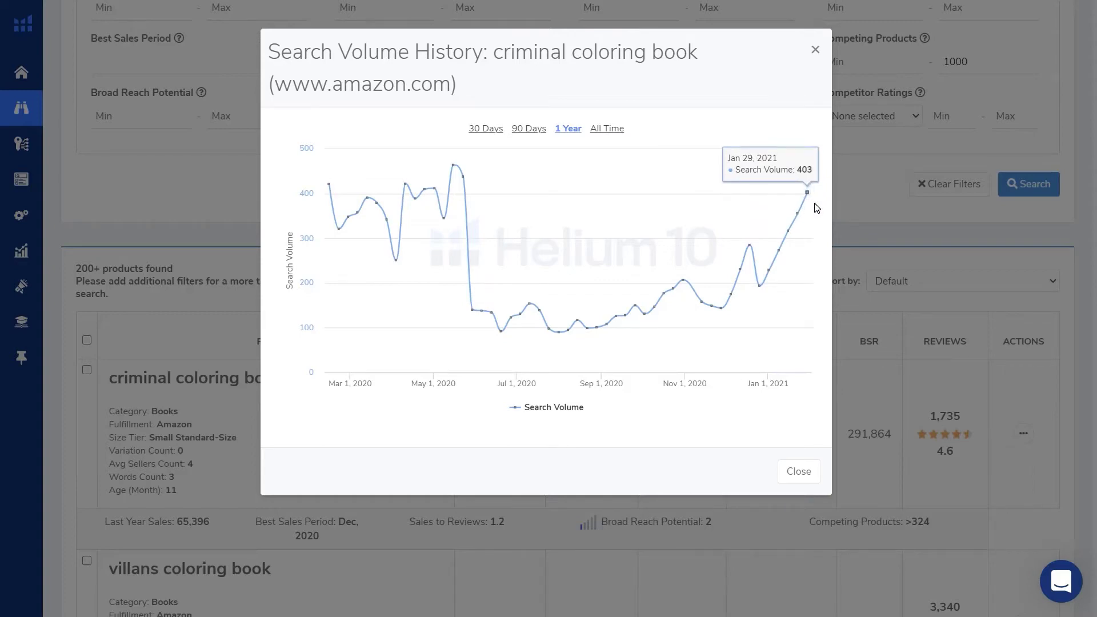
pyautogui.press('Escape')
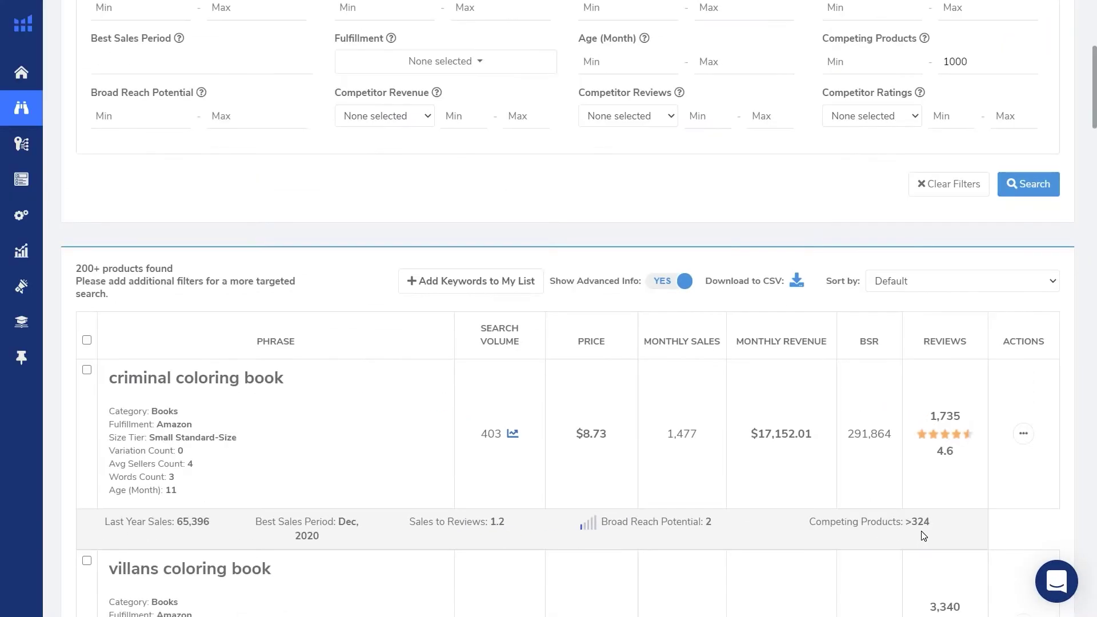
# Step: Scroll to the bottom of the coloring book results to reach the page numbers
pyautogui.scroll(-20, 924, 536)
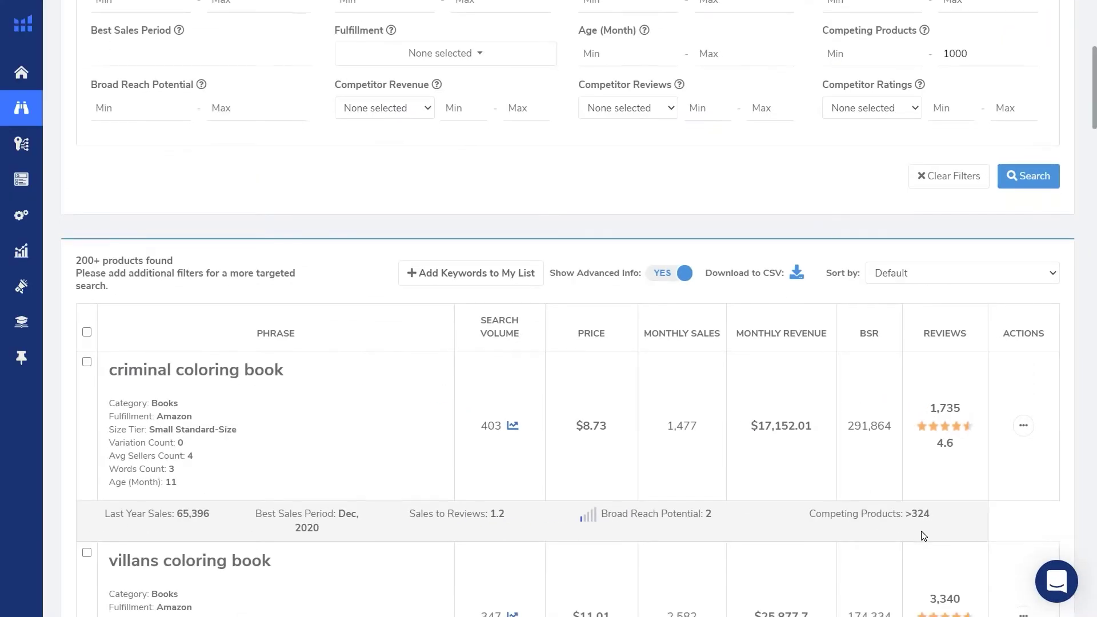
pyautogui.scroll(-9, 745, 472)
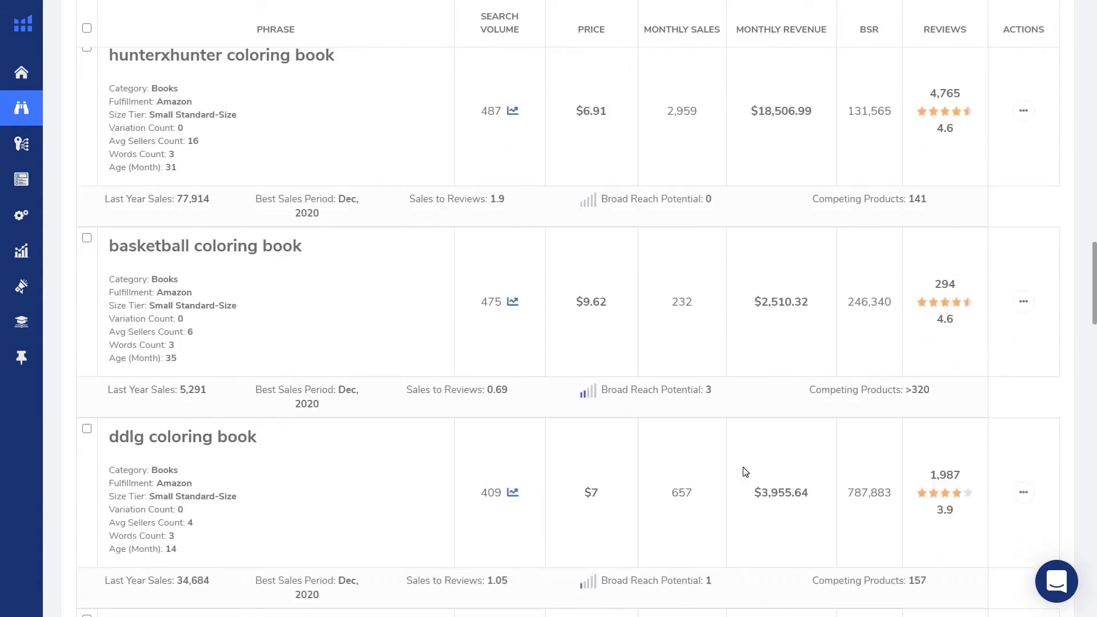
pyautogui.scroll(-1, 543, 423)
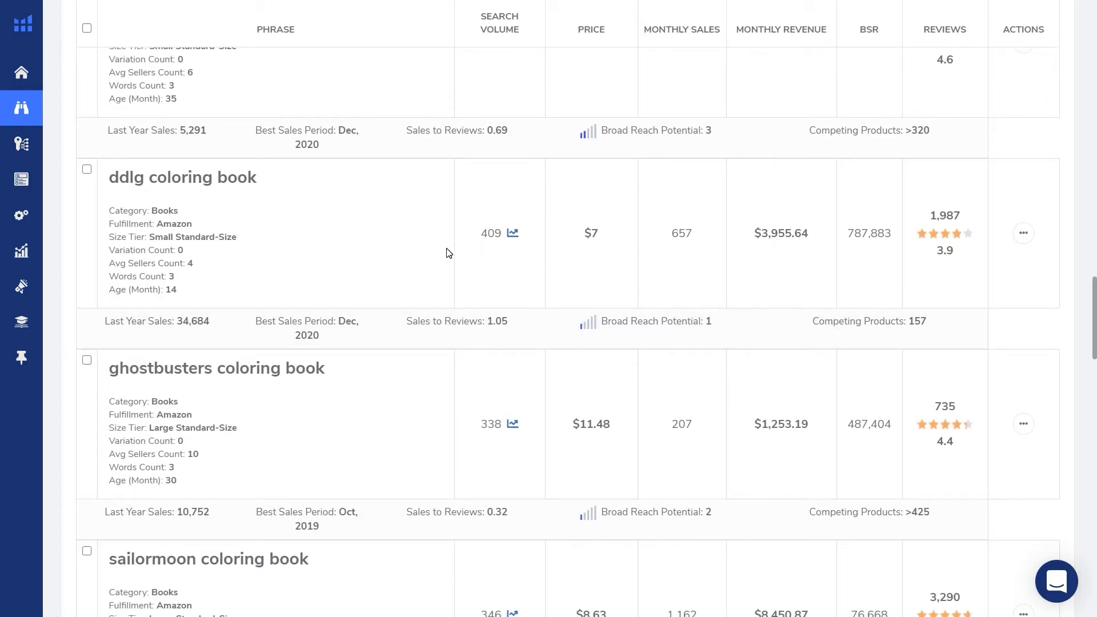
pyautogui.scroll(-20, 493, 306)
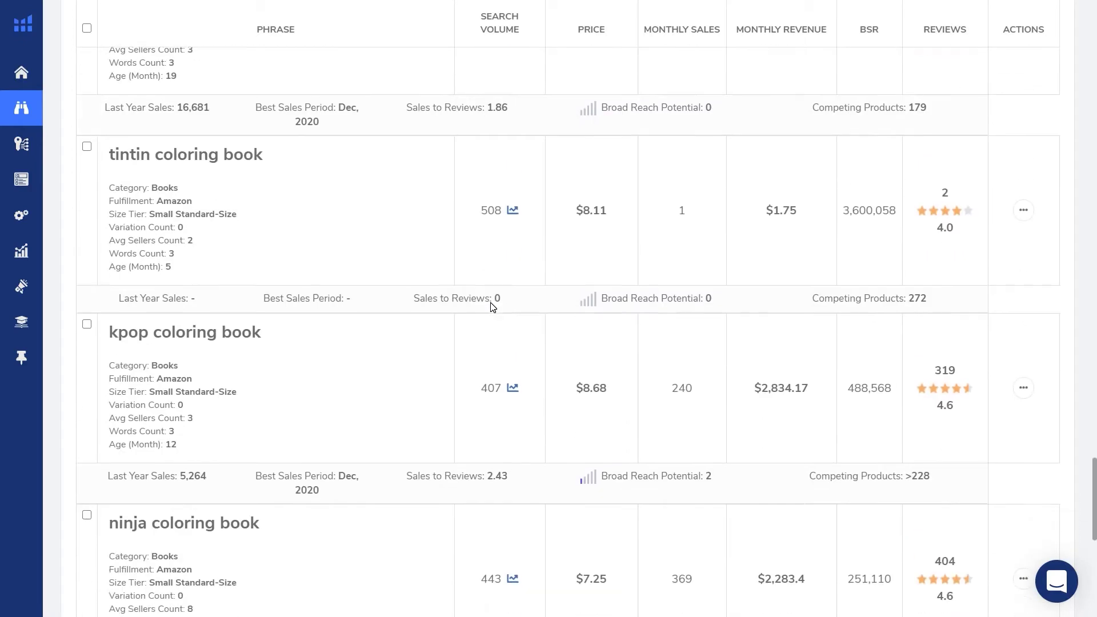
pyautogui.scroll(-5, 492, 306)
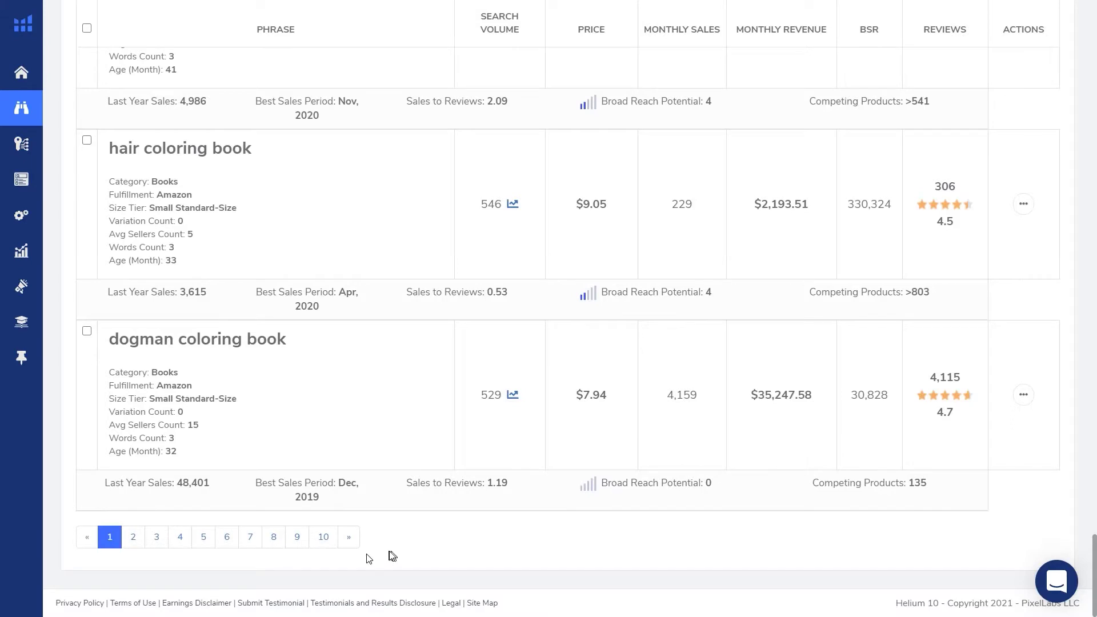
# Step: Jump to page 10 of the coloring book results and scroll through it
pyautogui.click(329, 539)
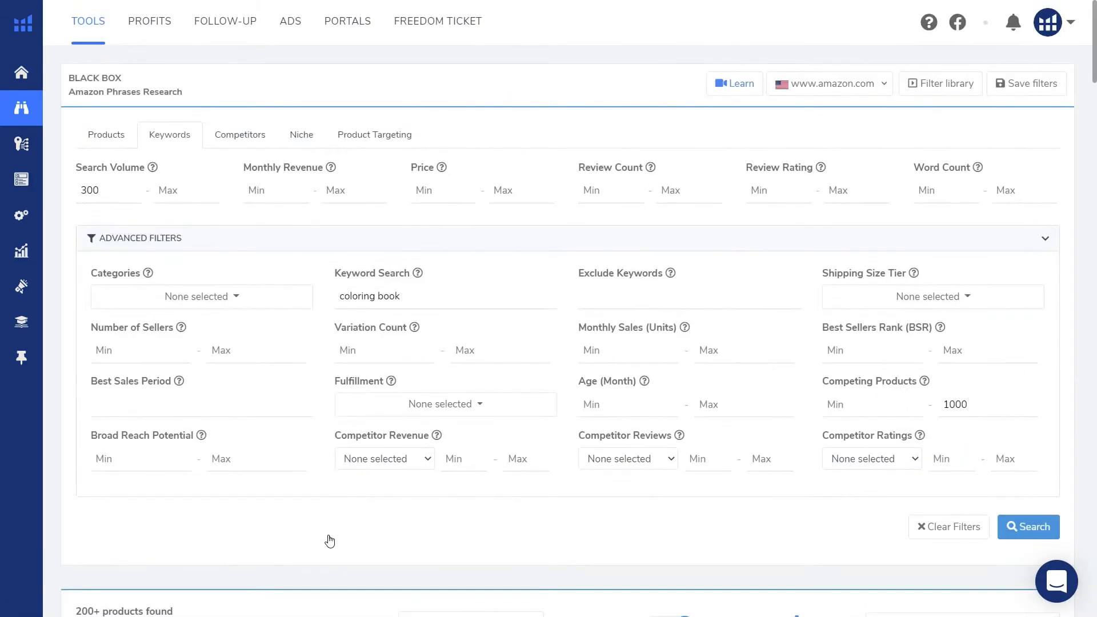
pyautogui.scroll(-20, 330, 540)
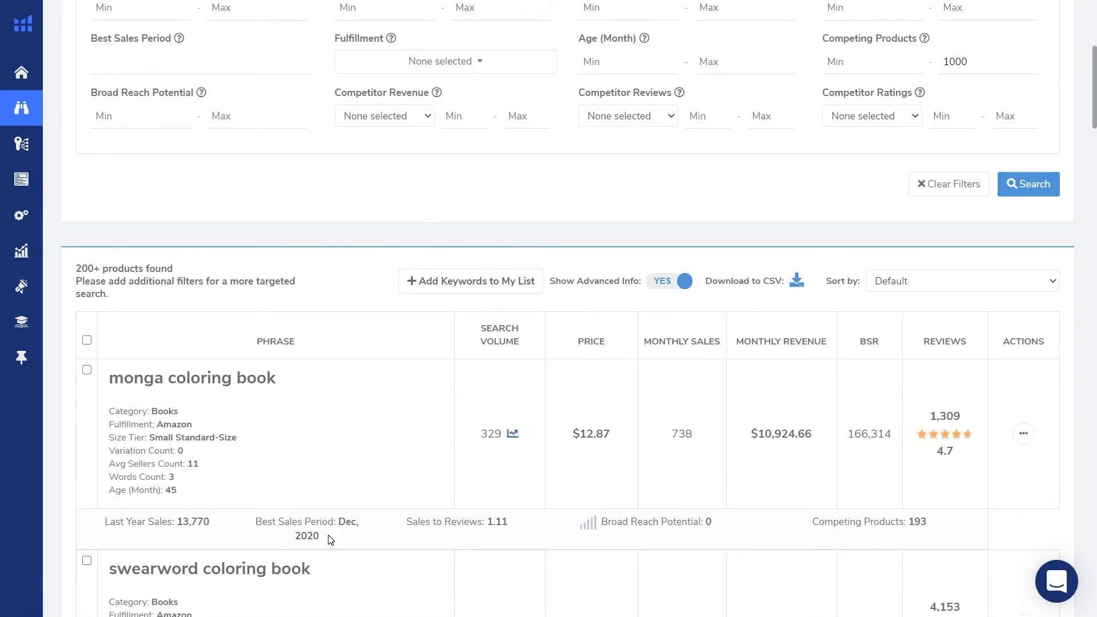
pyautogui.scroll(-20, 329, 539)
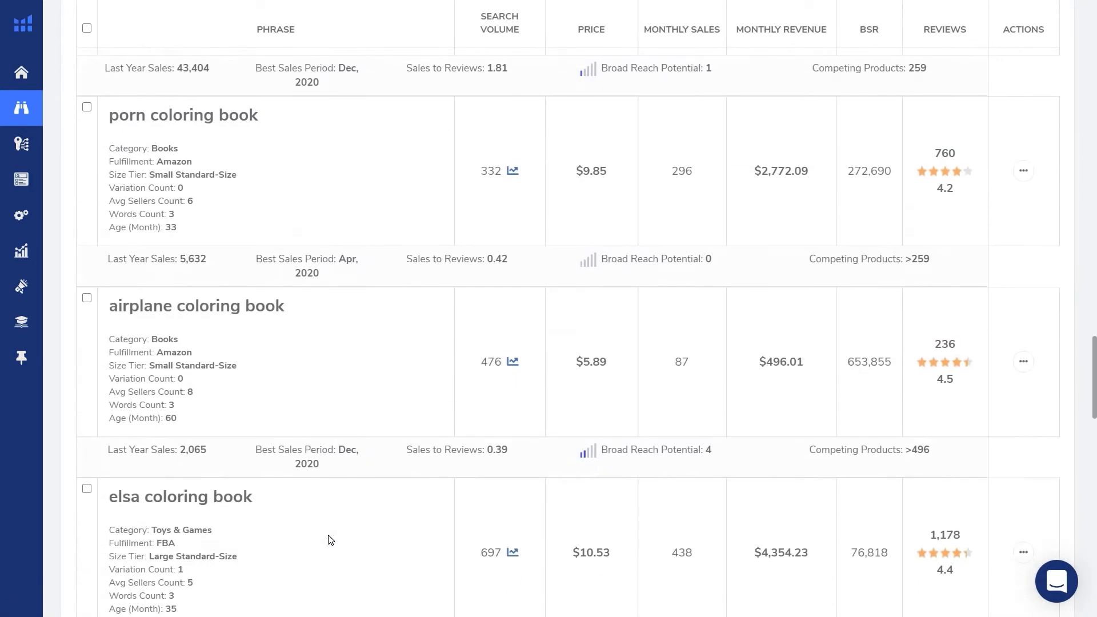
pyautogui.scroll(-8, 329, 538)
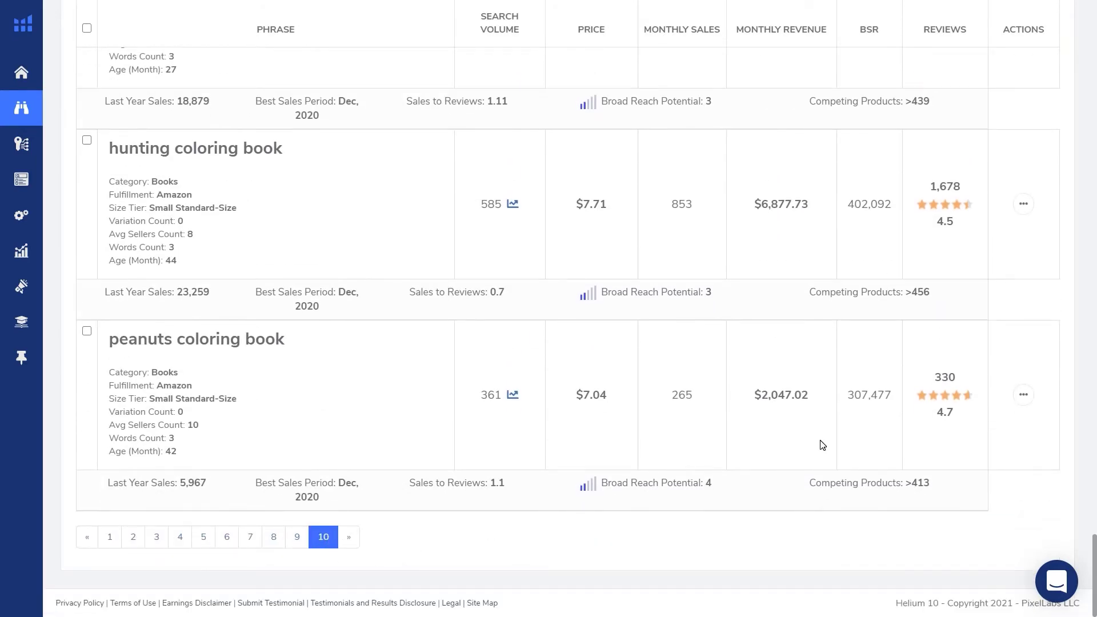
# Step: Rerun the coloring book search with Search Volume Min raised to 1000
pyautogui.scroll(20, 821, 445)
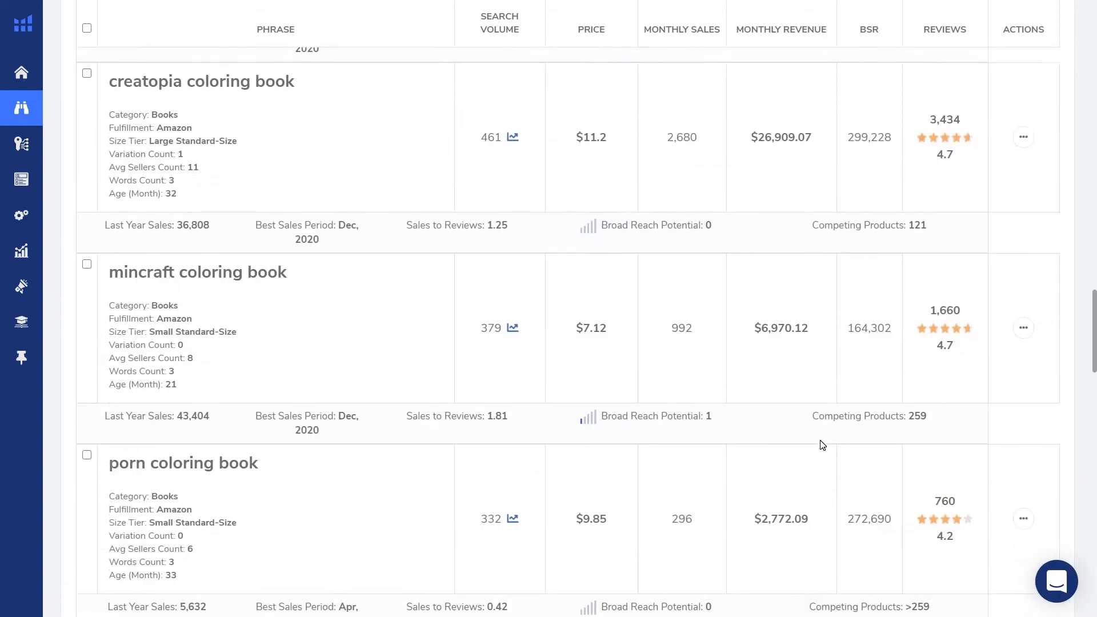
pyautogui.scroll(8, 822, 445)
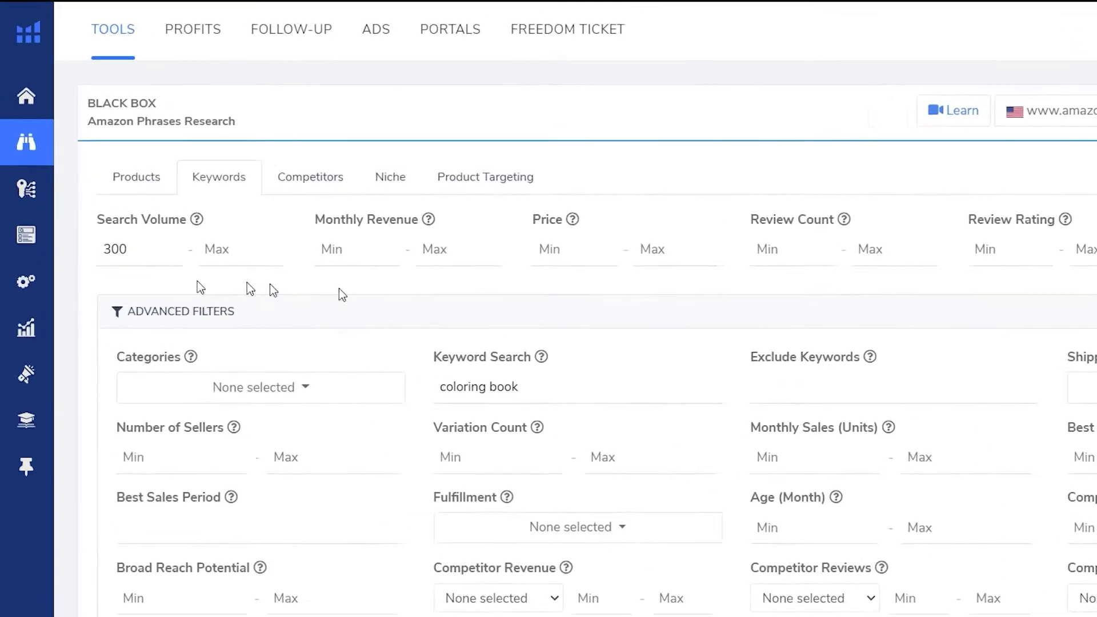
pyautogui.moveTo(111, 188); pyautogui.dragTo(53, 191)
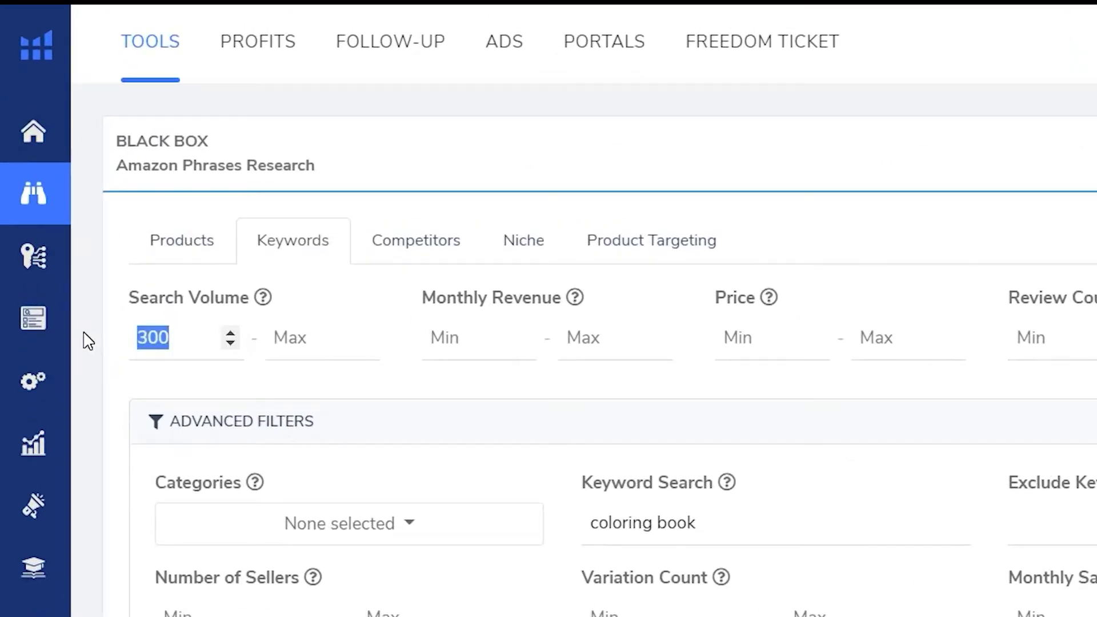
pyautogui.write('1000')
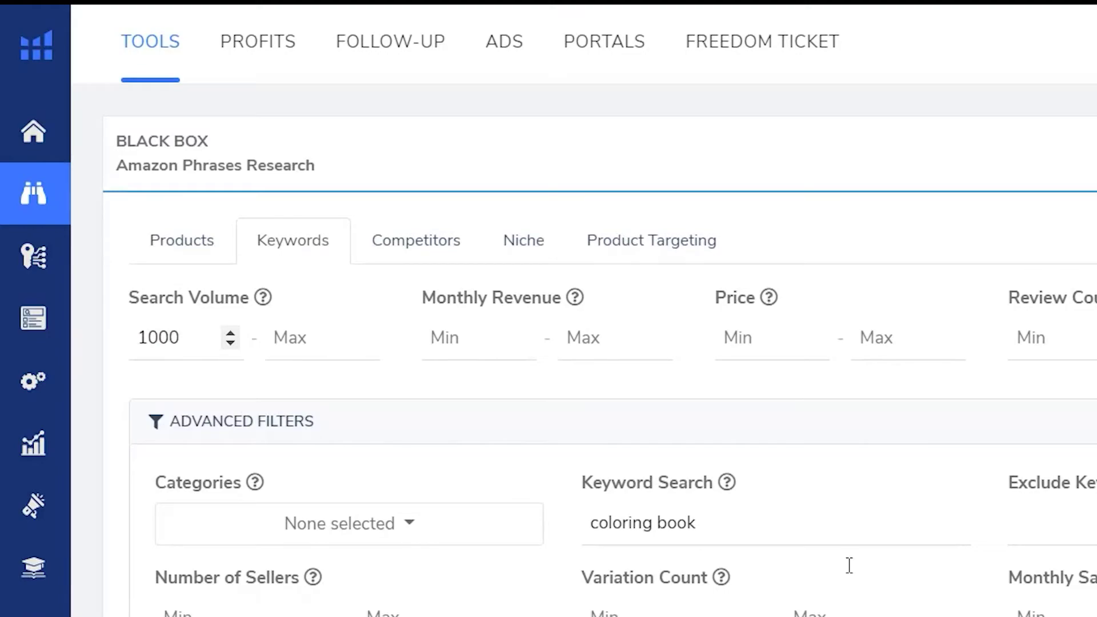
pyautogui.click(1026, 527)
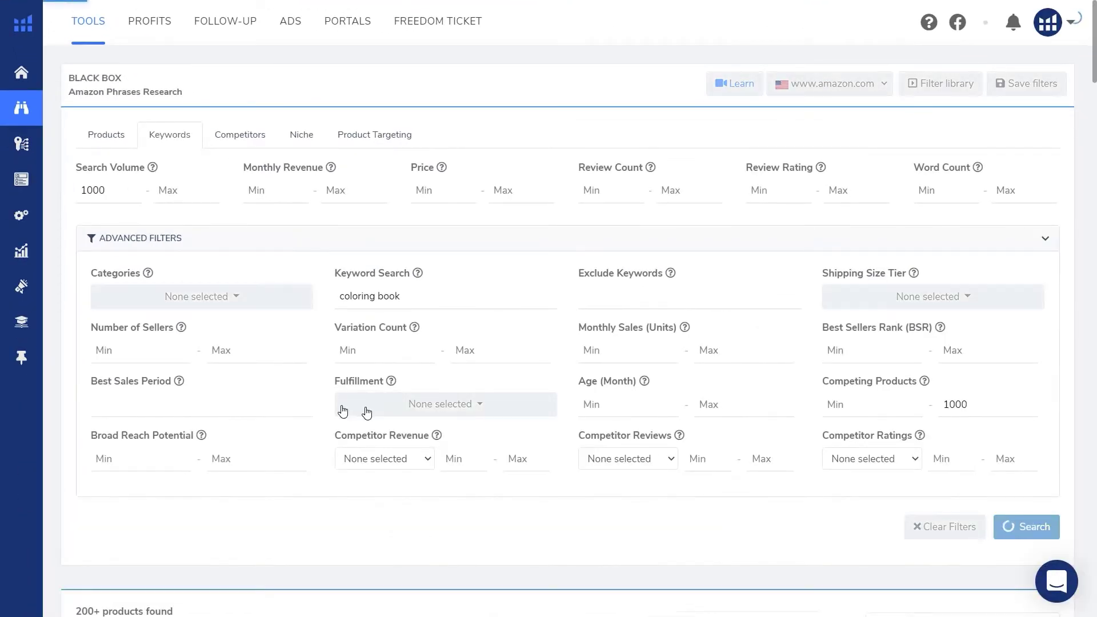
pyautogui.scroll(-4, 235, 392)
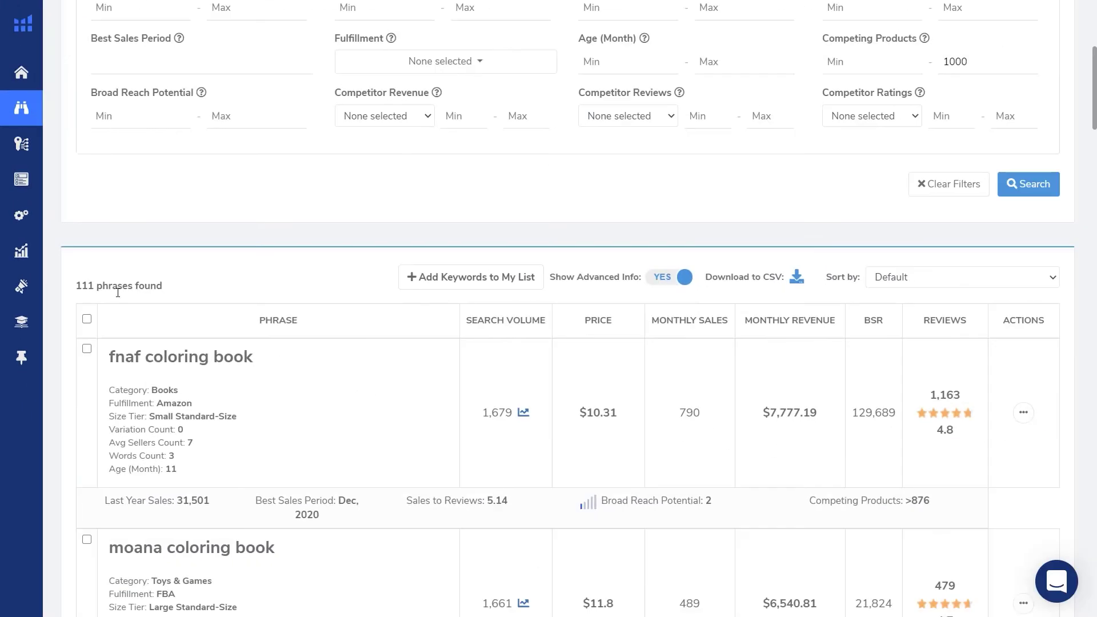
# Step: Return to the filters showing 'coloring book', minimum volume 1000 and max 1000 competing products
pyautogui.scroll(6, 118, 293)
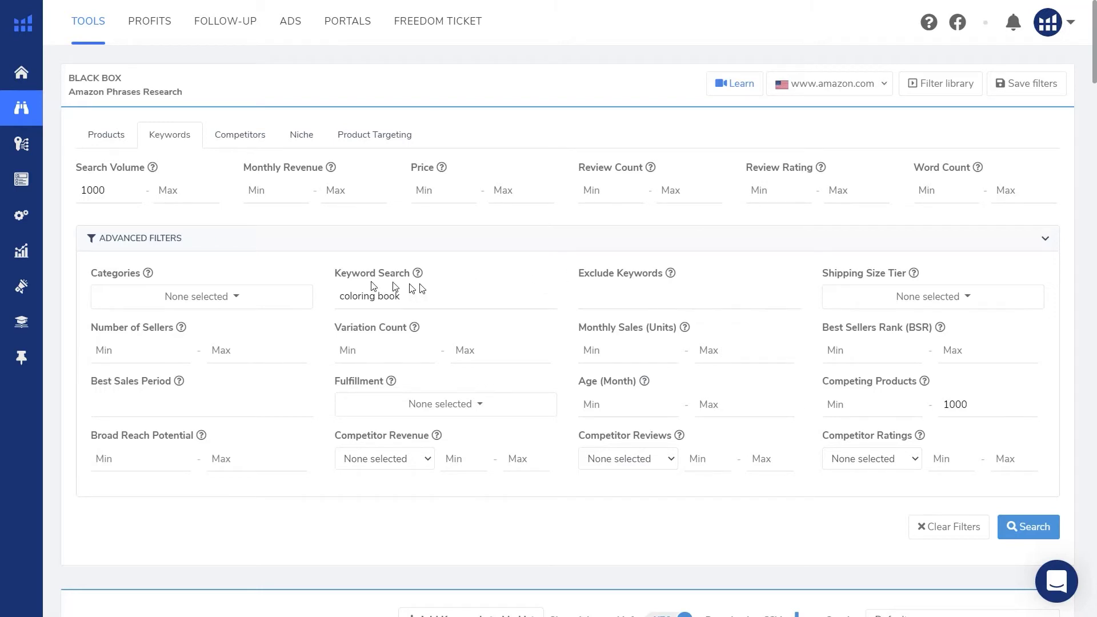
pyautogui.moveTo(341, 273); pyautogui.dragTo(386, 274)
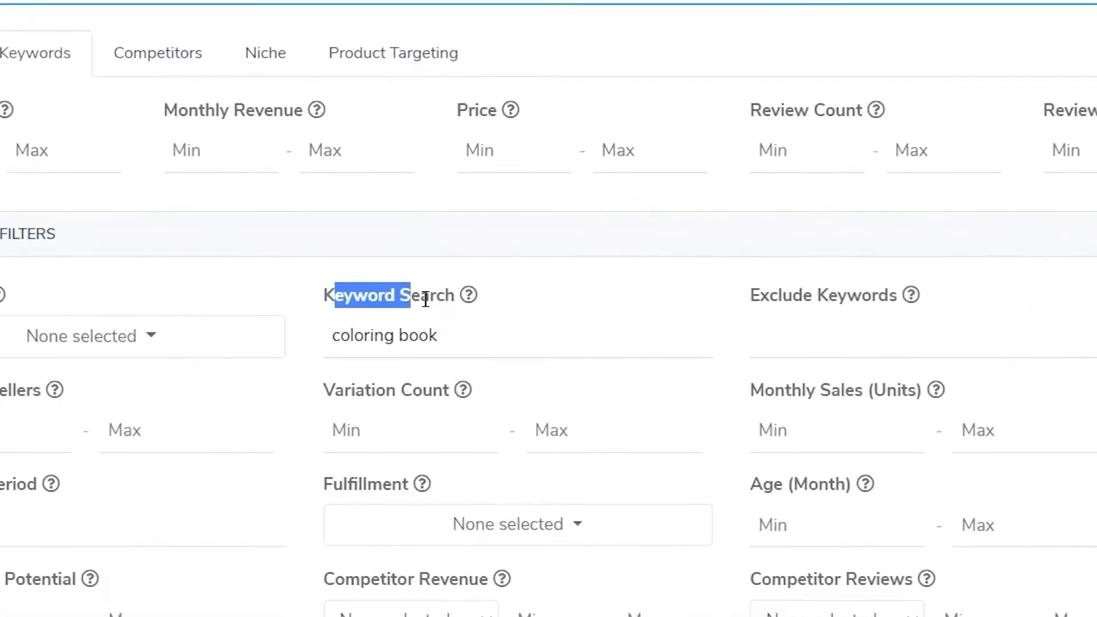
pyautogui.click(426, 300)
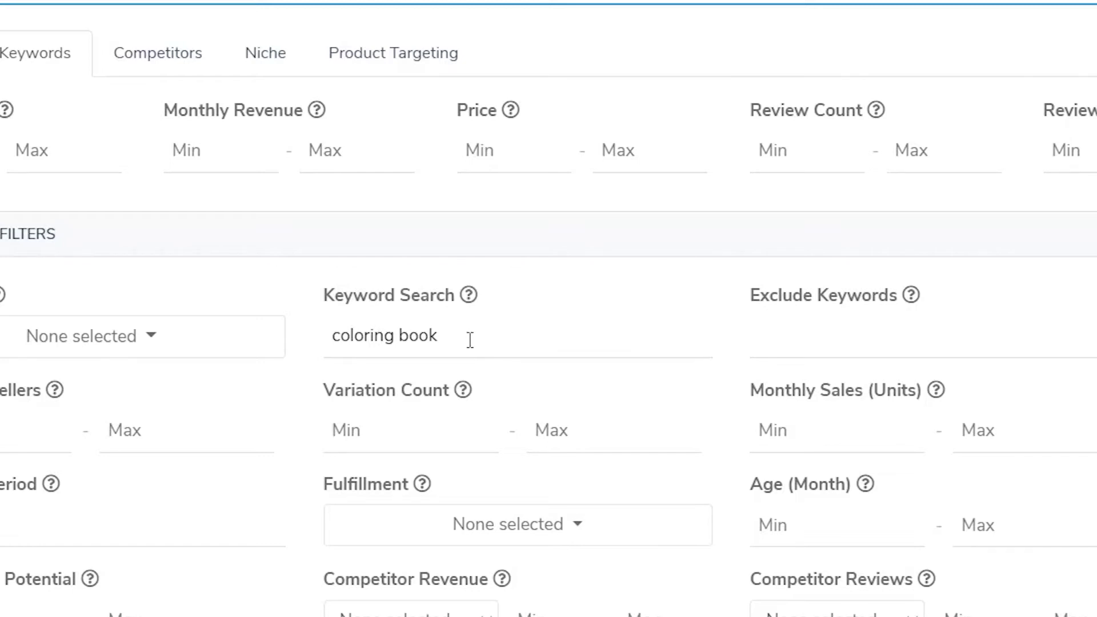
# Step: Search for 'mermaid' instead of 'coloring book' with Search Volume Min lowered to 100
pyautogui.tripleClick(456, 342)
pyautogui.click(456, 343)
pyautogui.moveTo(334, 335); pyautogui.dragTo(480, 336)
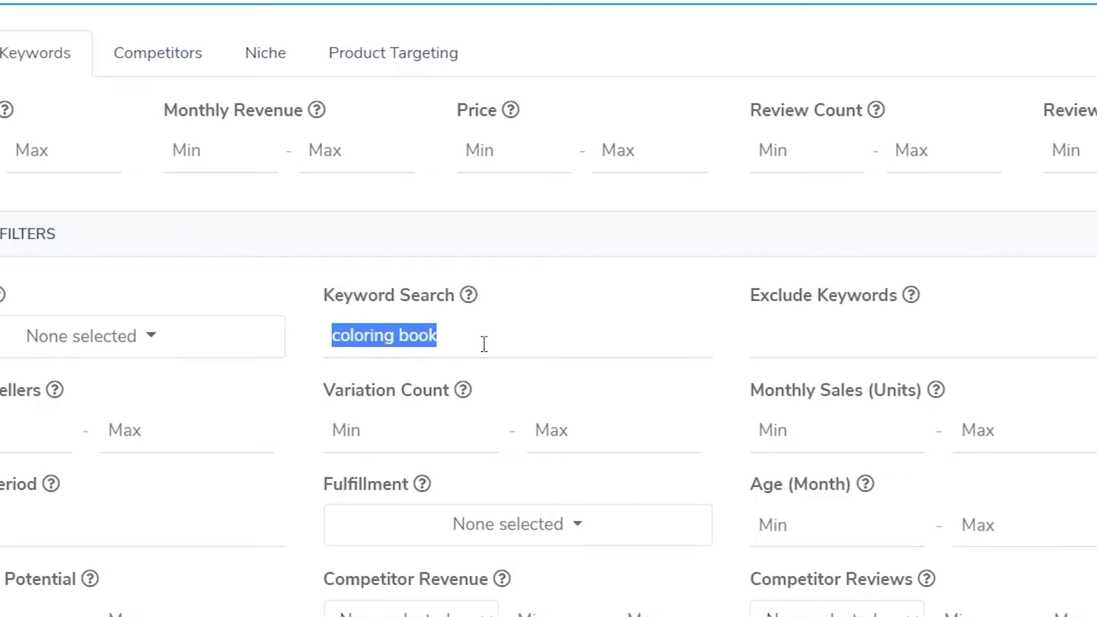
pyautogui.write('mermaid')
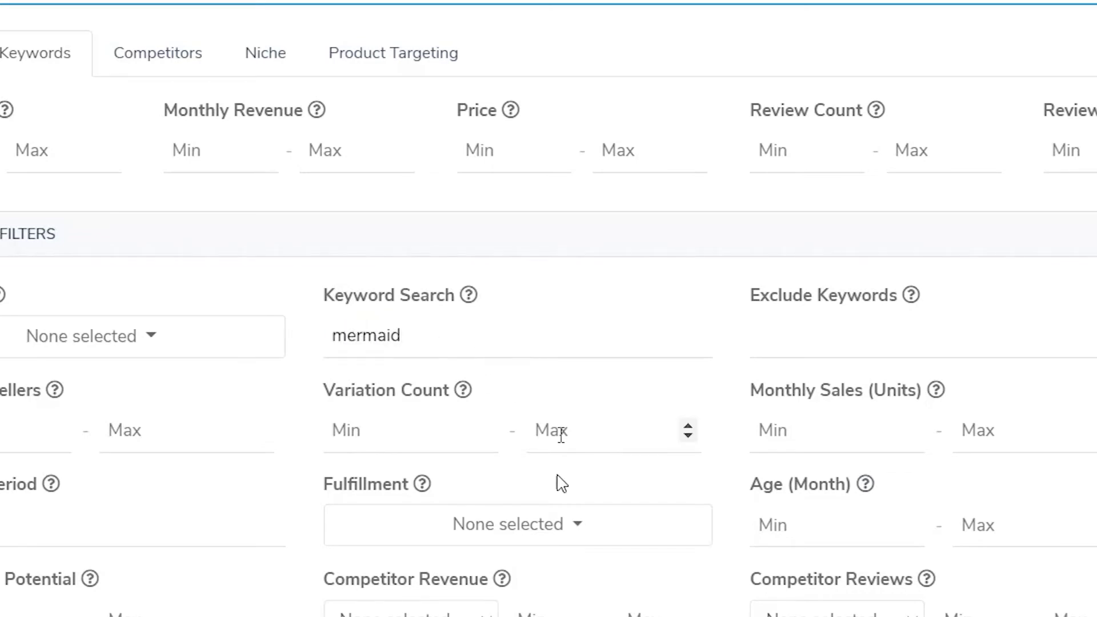
pyautogui.doubleClick(92, 190)
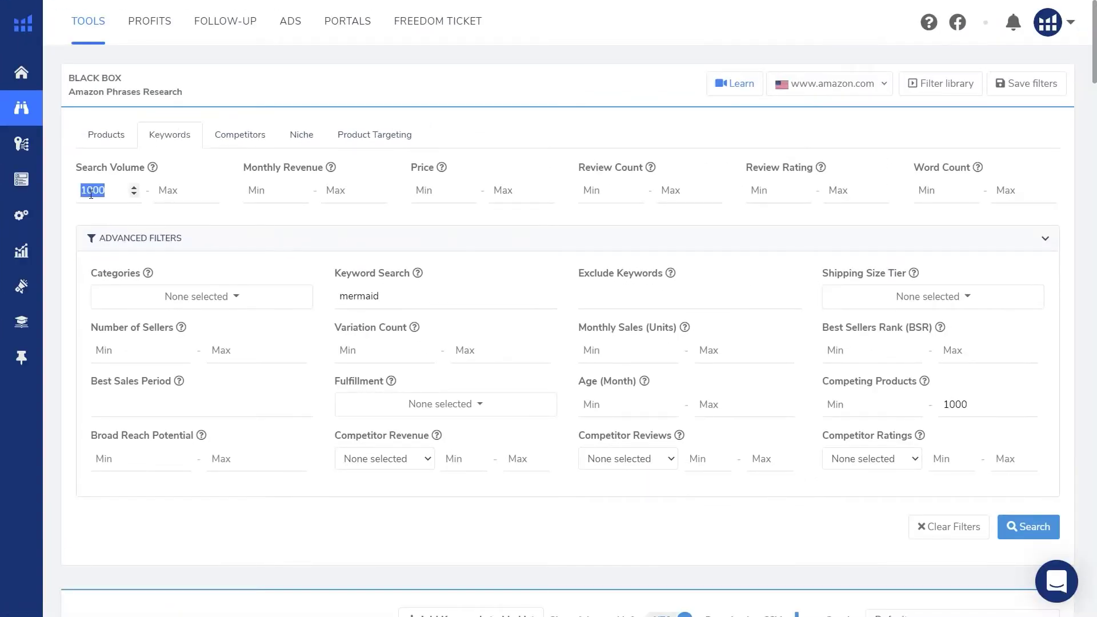
pyautogui.write('10')
pyautogui.click(1010, 526)
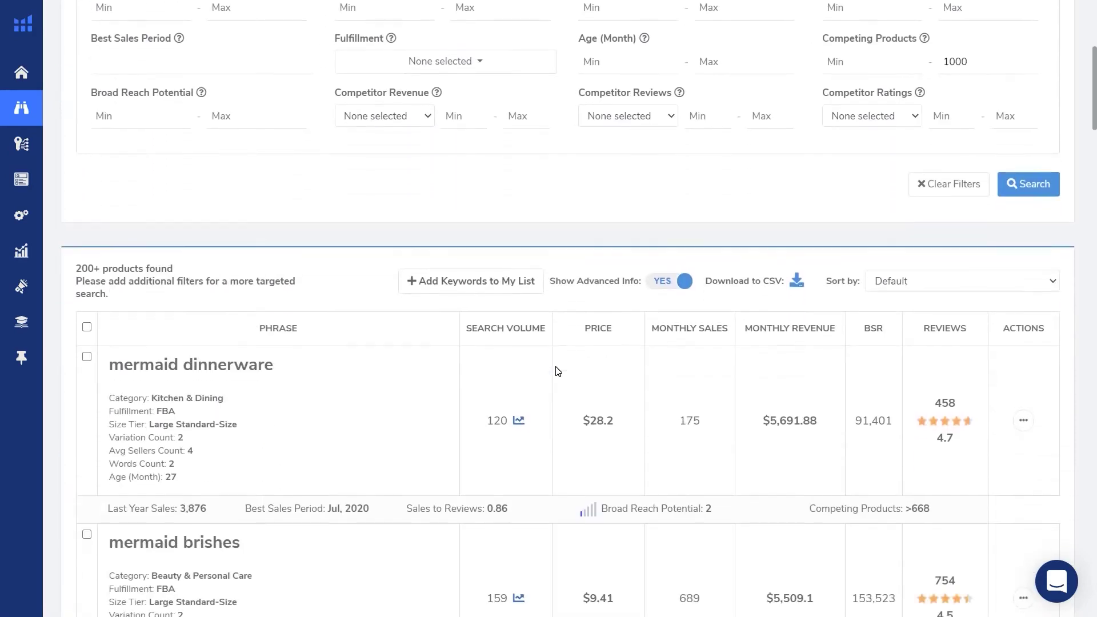
pyautogui.scroll(1, 371, 450)
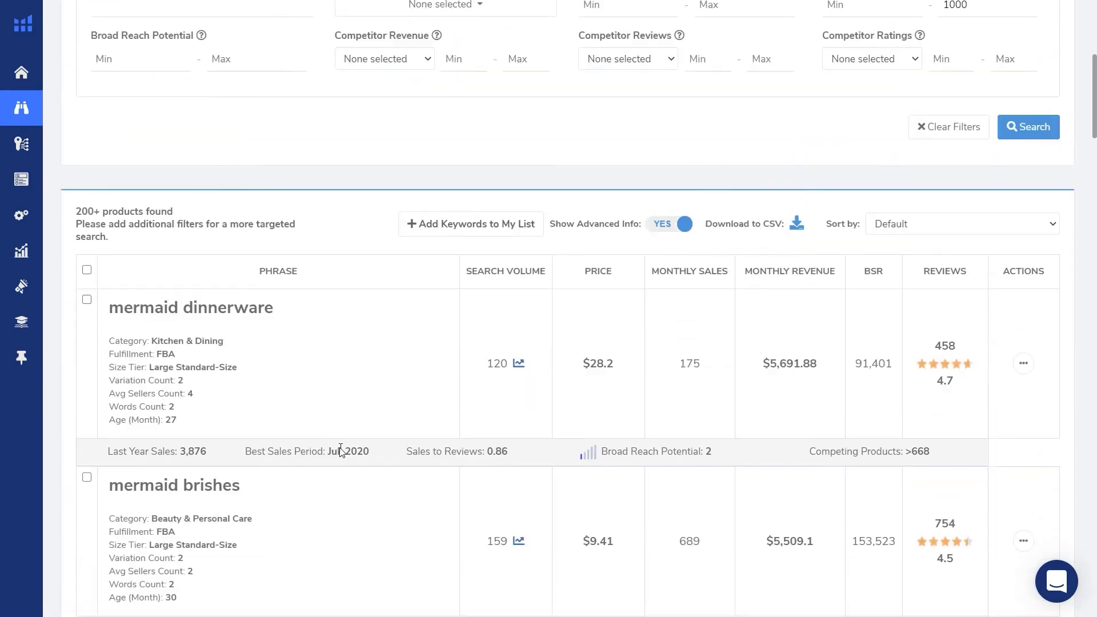
pyautogui.scroll(-7, 341, 451)
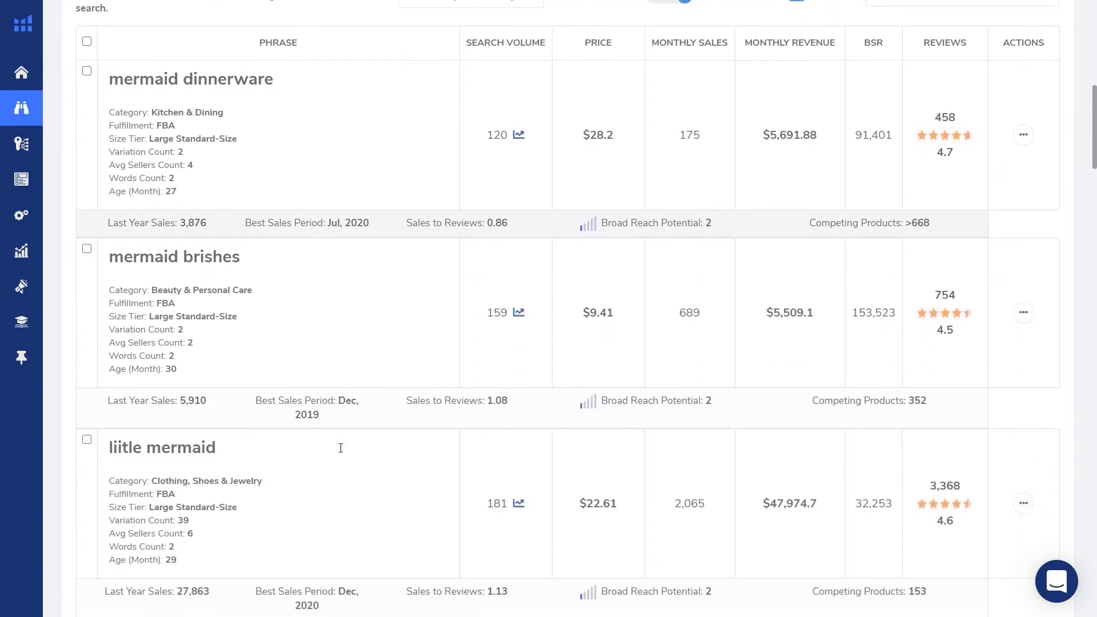
pyautogui.scroll(-6, 342, 463)
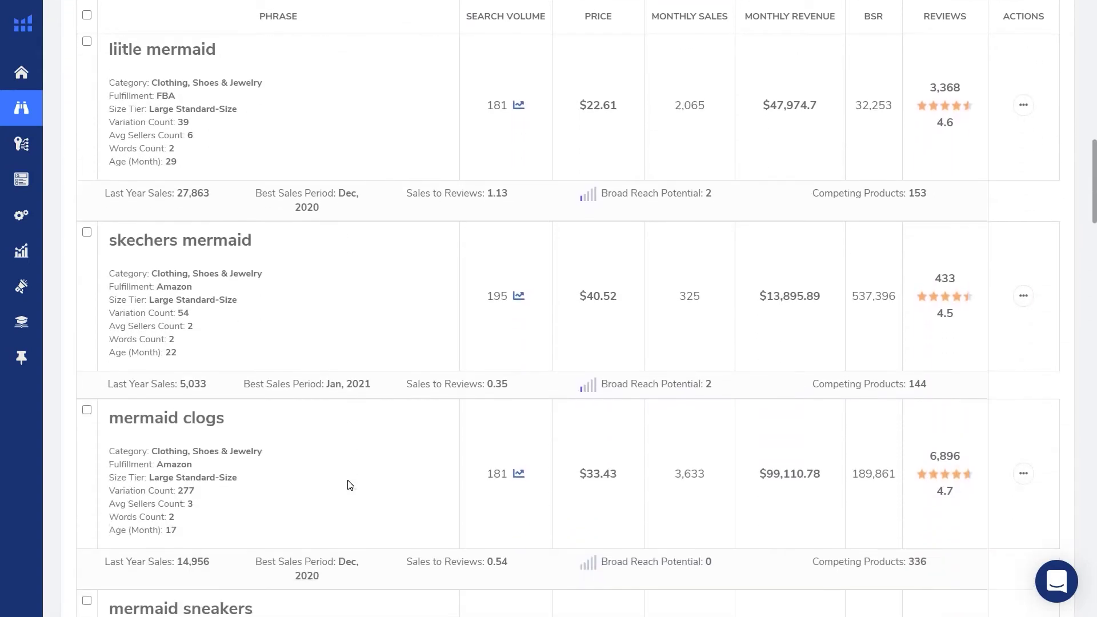
pyautogui.scroll(-6, 352, 498)
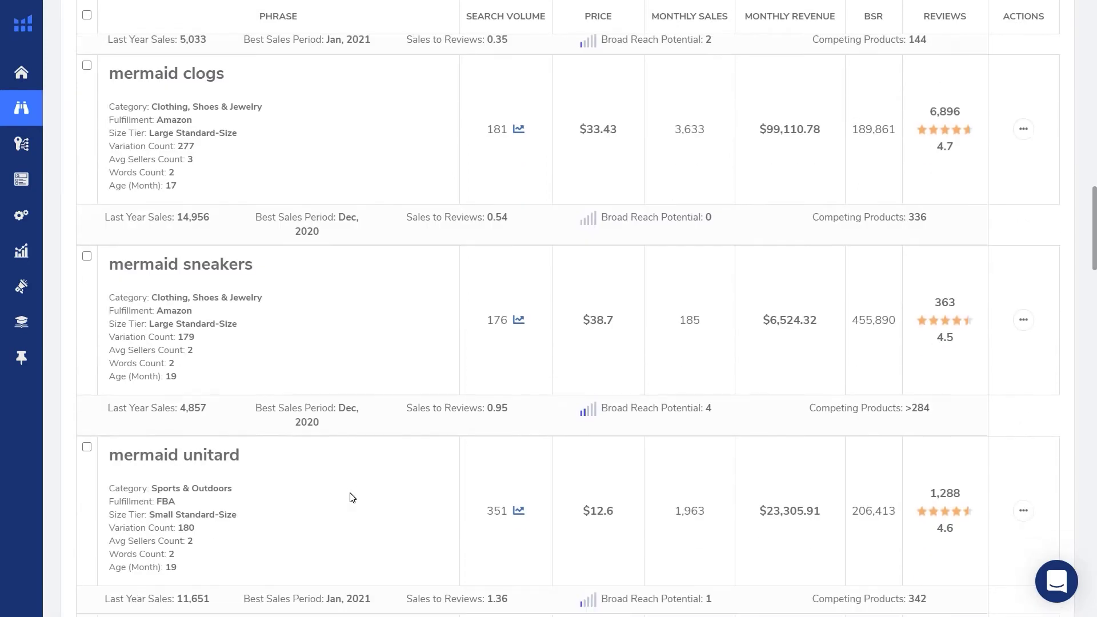
pyautogui.scroll(-10, 359, 524)
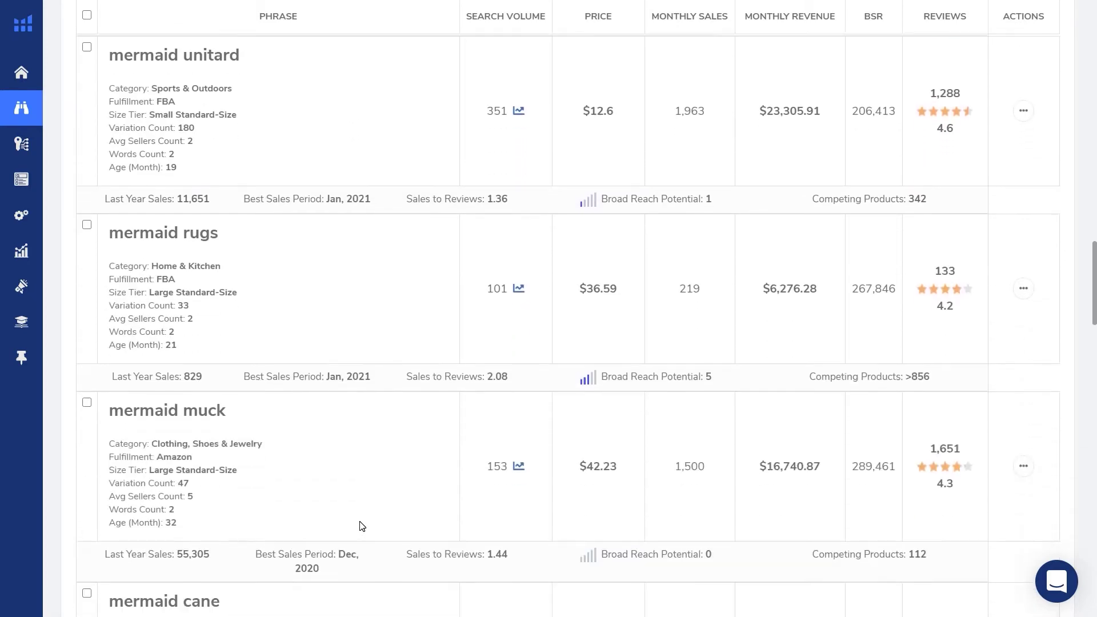
pyautogui.scroll(-7, 363, 526)
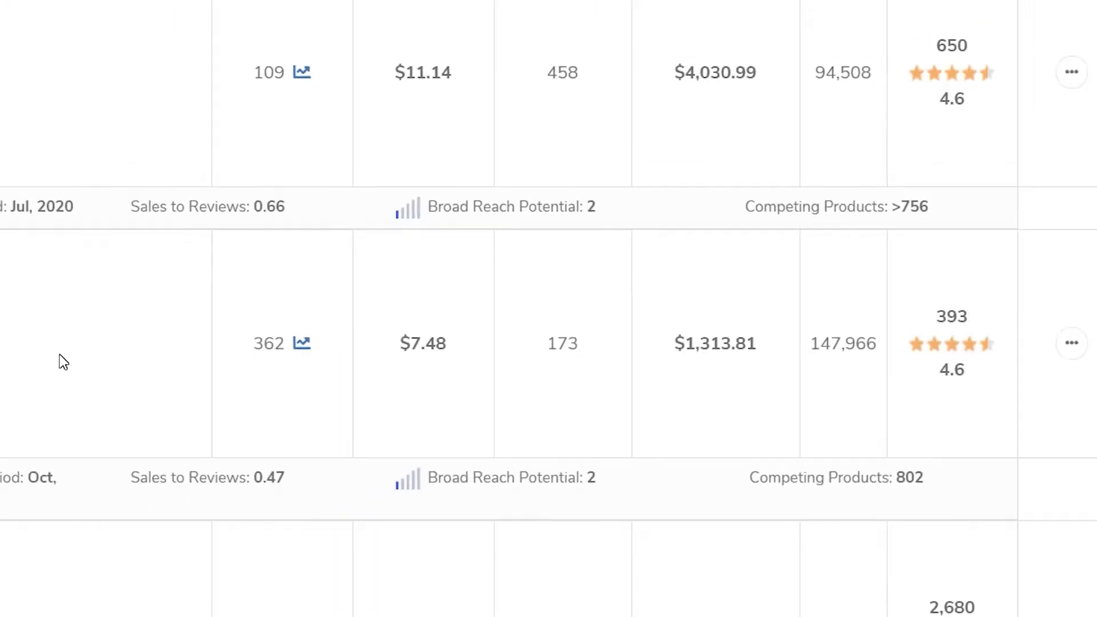
# Step: Replace the 'mermaid' keyword with 'farting' and rerun the Black Box search
pyautogui.scroll(-1, 404, 362)
pyautogui.scroll(8, 403, 362)
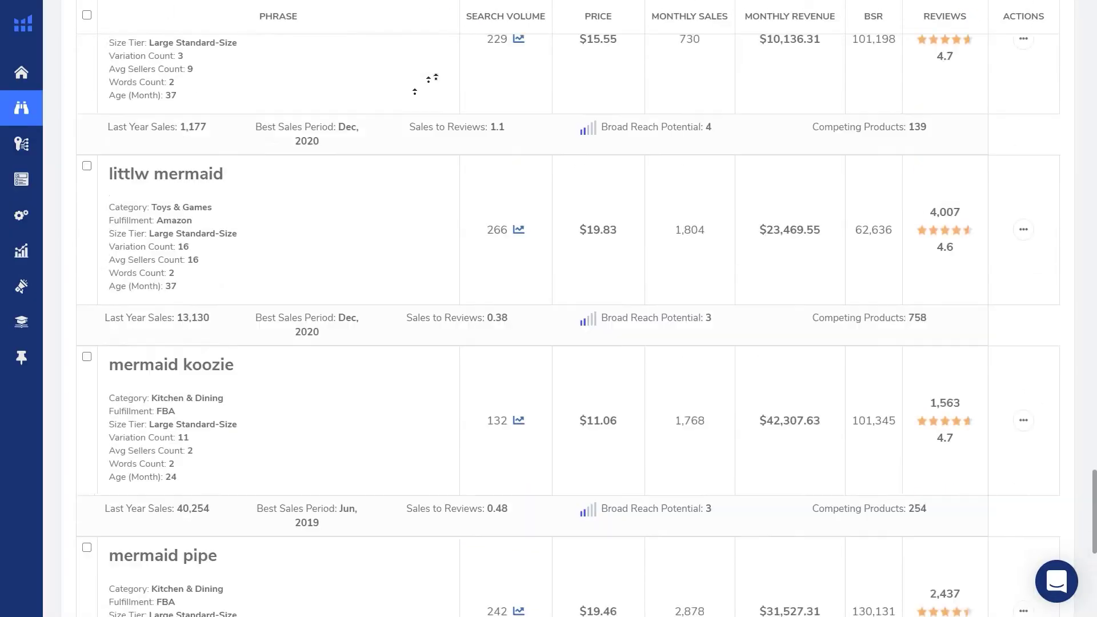
pyautogui.scroll(15, 433, 77)
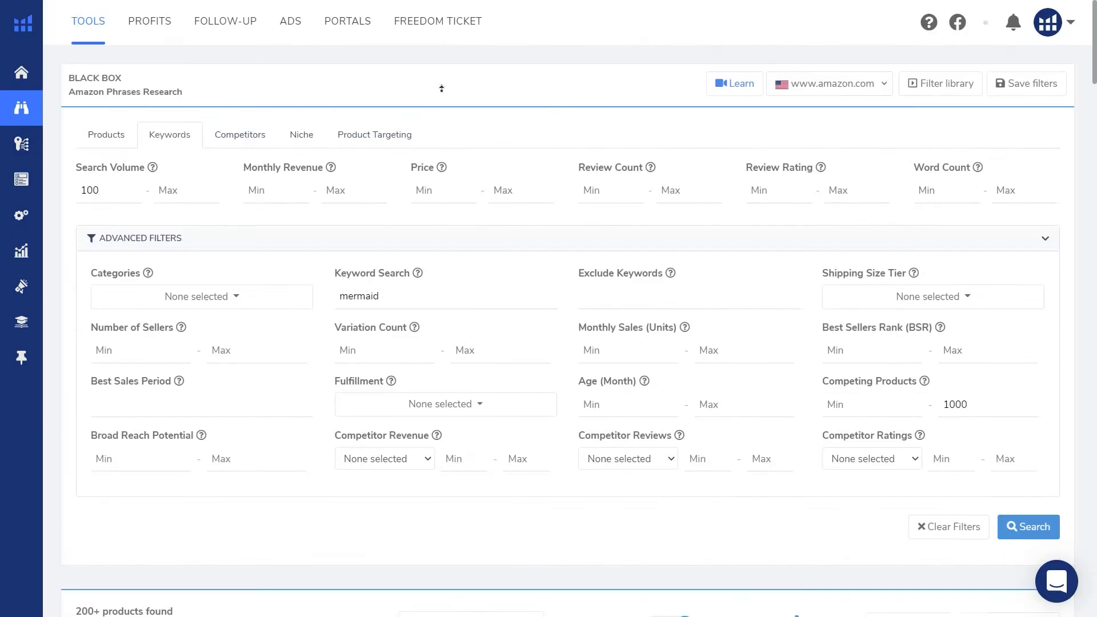
pyautogui.doubleClick(371, 296)
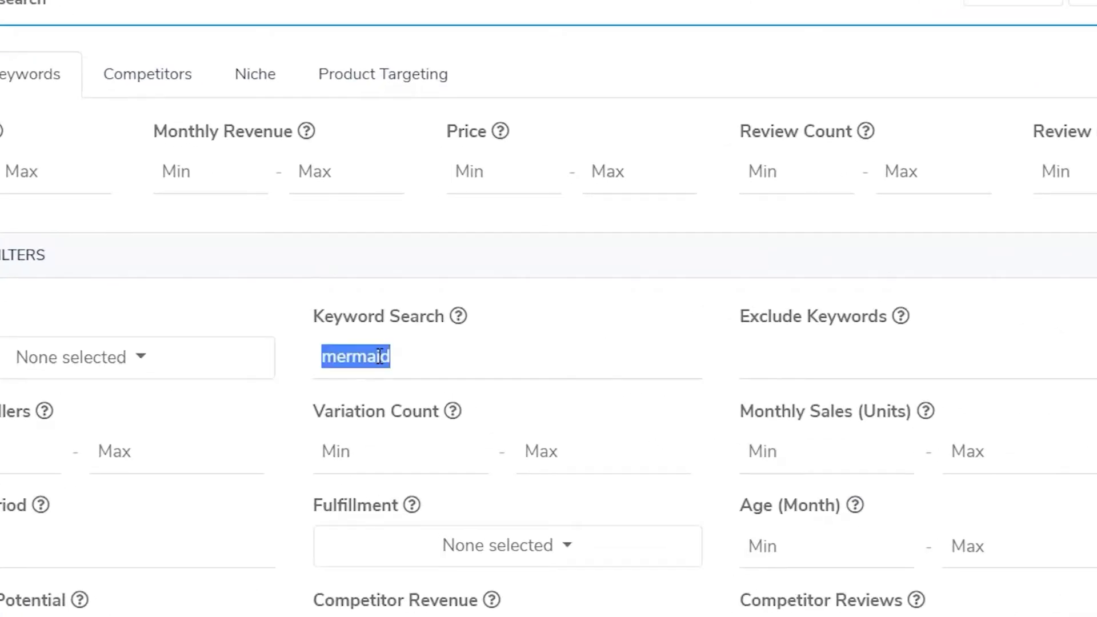
pyautogui.write('far')
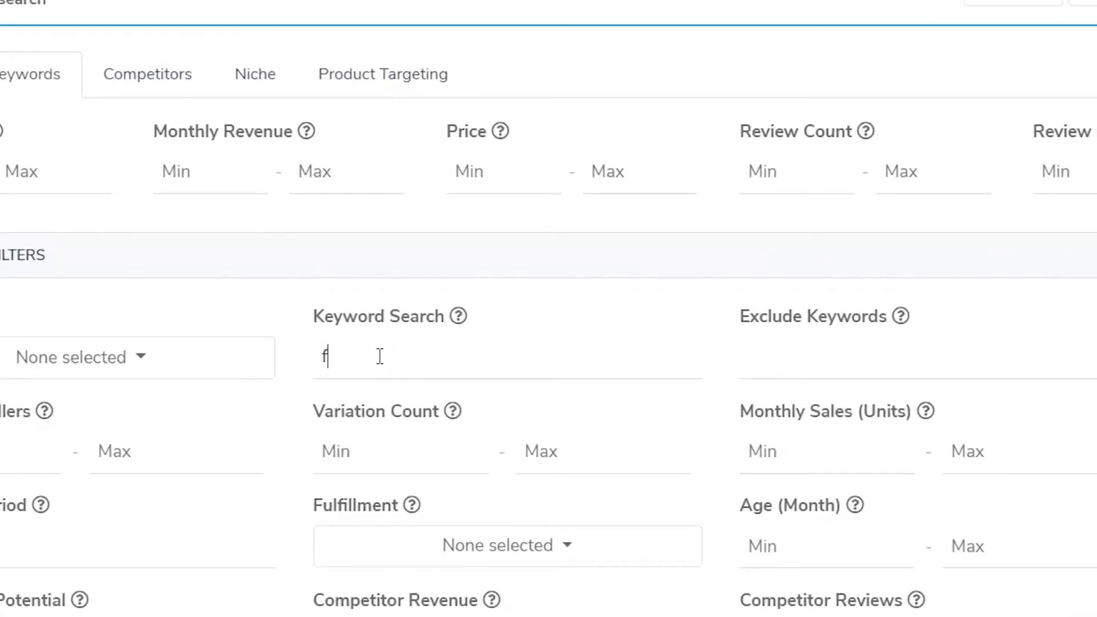
pyautogui.write('ting')
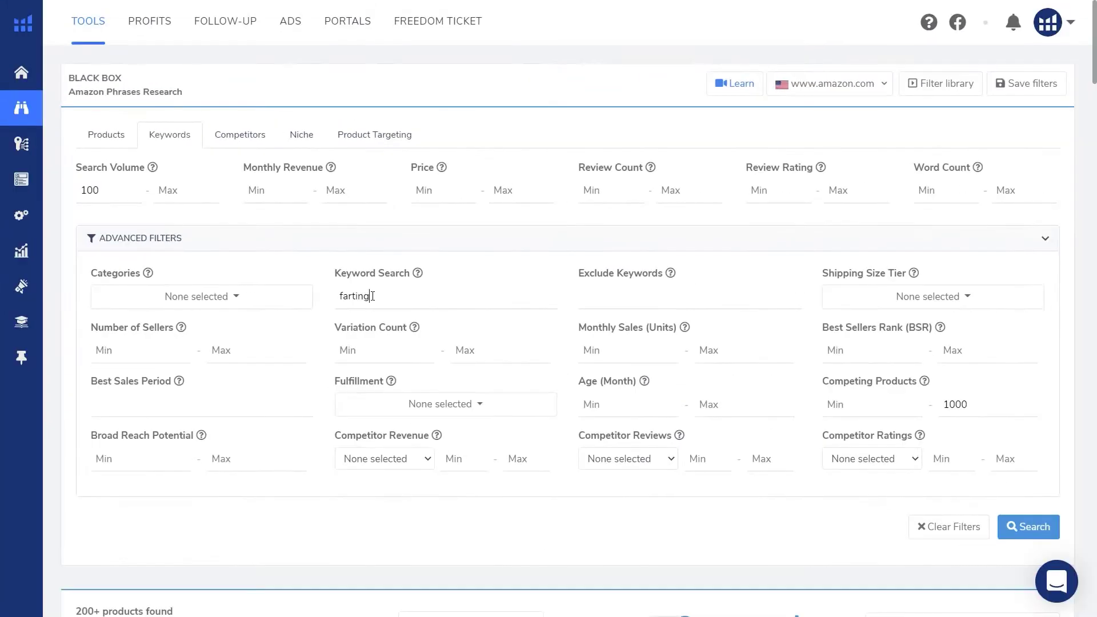
pyautogui.click(1035, 526)
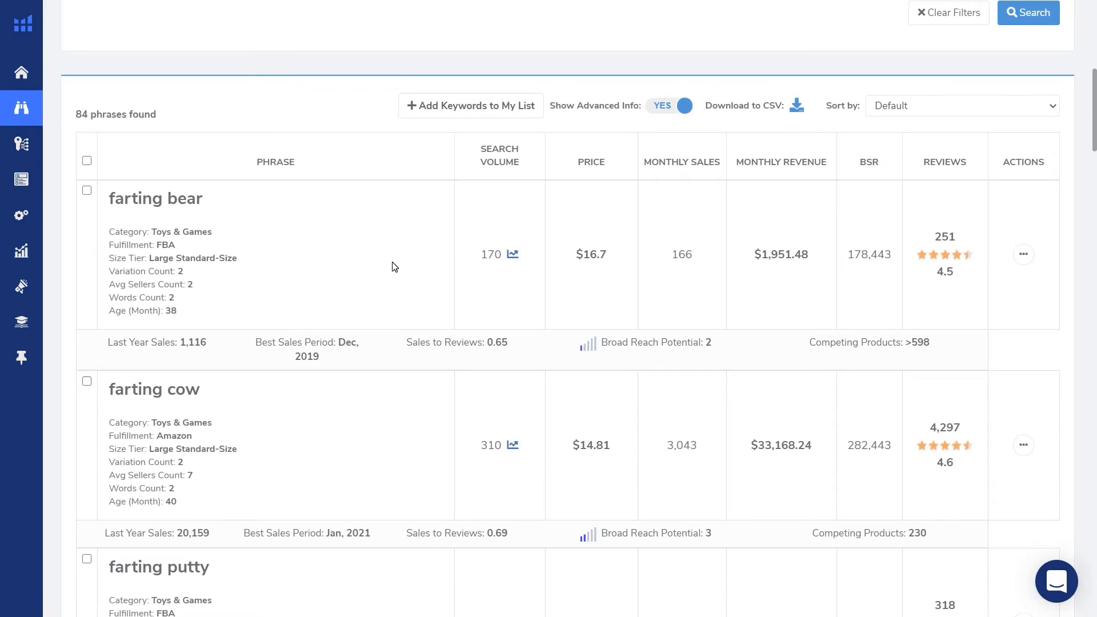
# Step: Scroll down the farting keyword results past farting hippo and reindeer
pyautogui.scroll(-2, 392, 266)
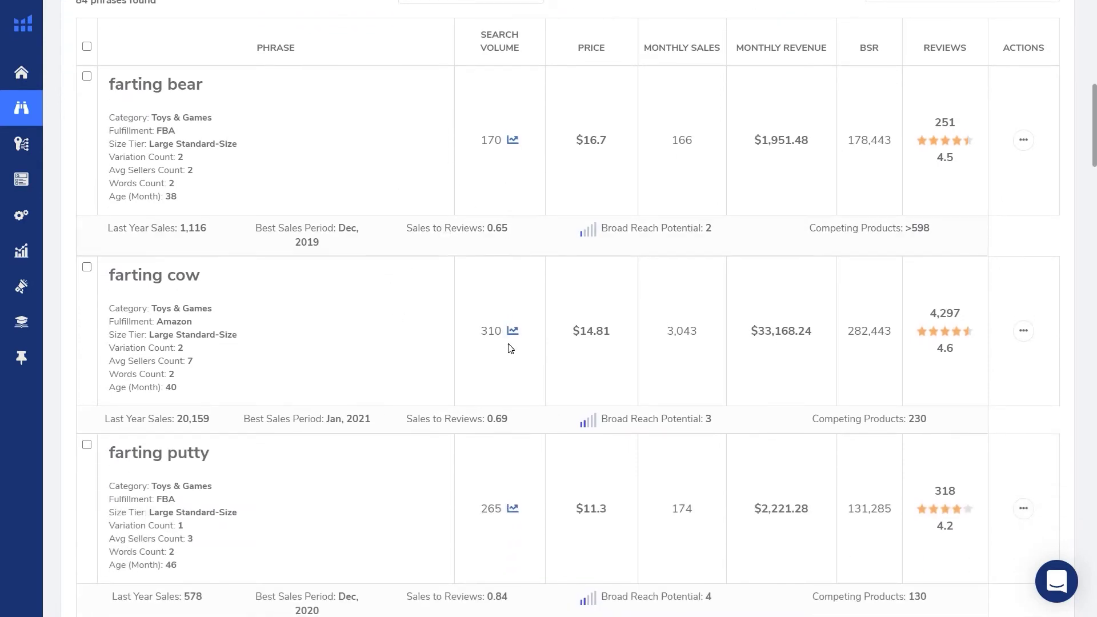
pyautogui.scroll(-6, 445, 356)
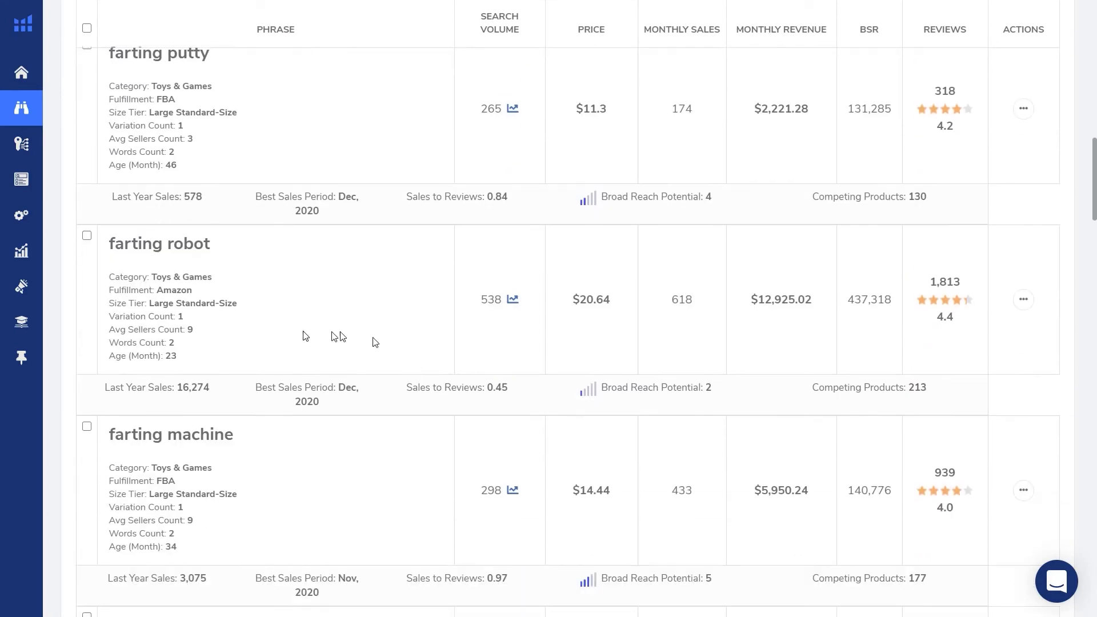
pyautogui.scroll(-2, 385, 345)
pyautogui.scroll(-5, 385, 348)
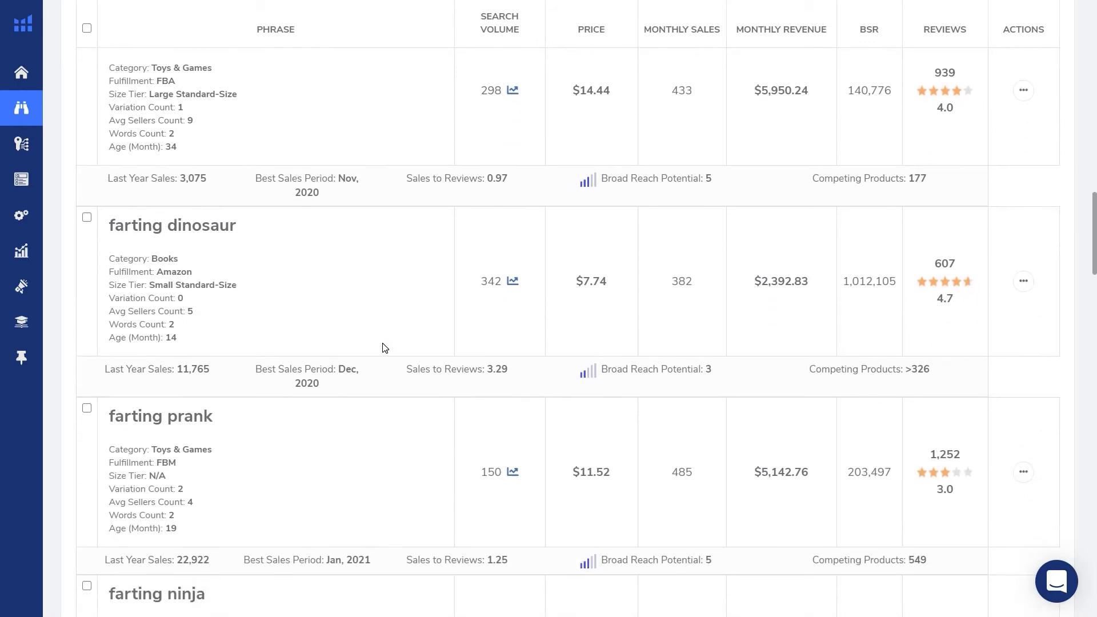
pyautogui.scroll(-2, 387, 349)
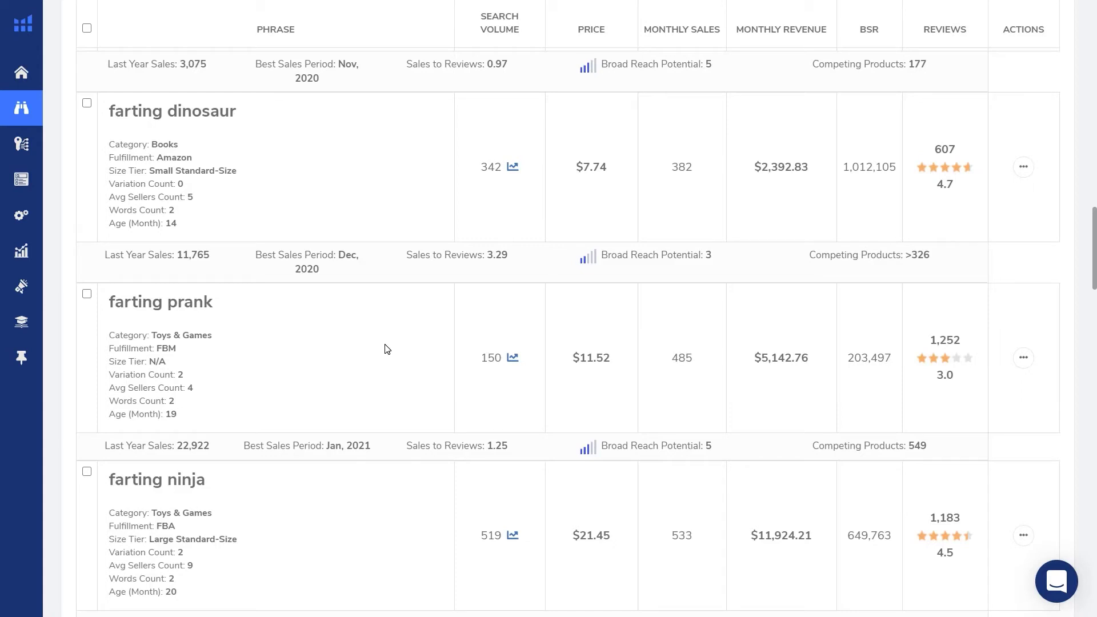
pyautogui.scroll(-2, 387, 349)
pyautogui.scroll(-2, 387, 349)
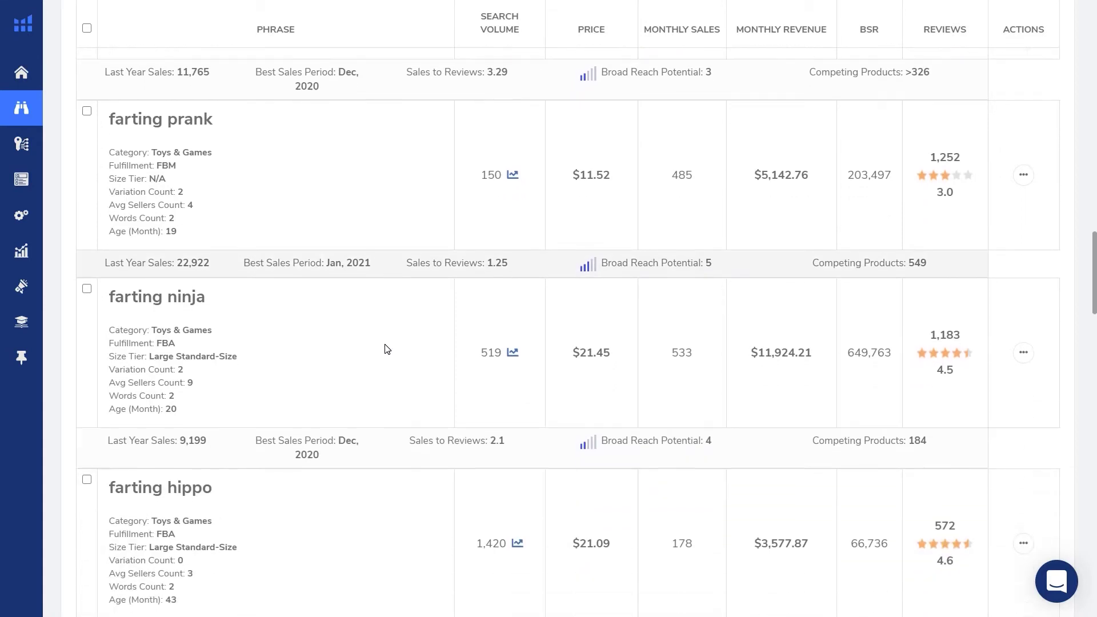
pyautogui.scroll(-3, 387, 349)
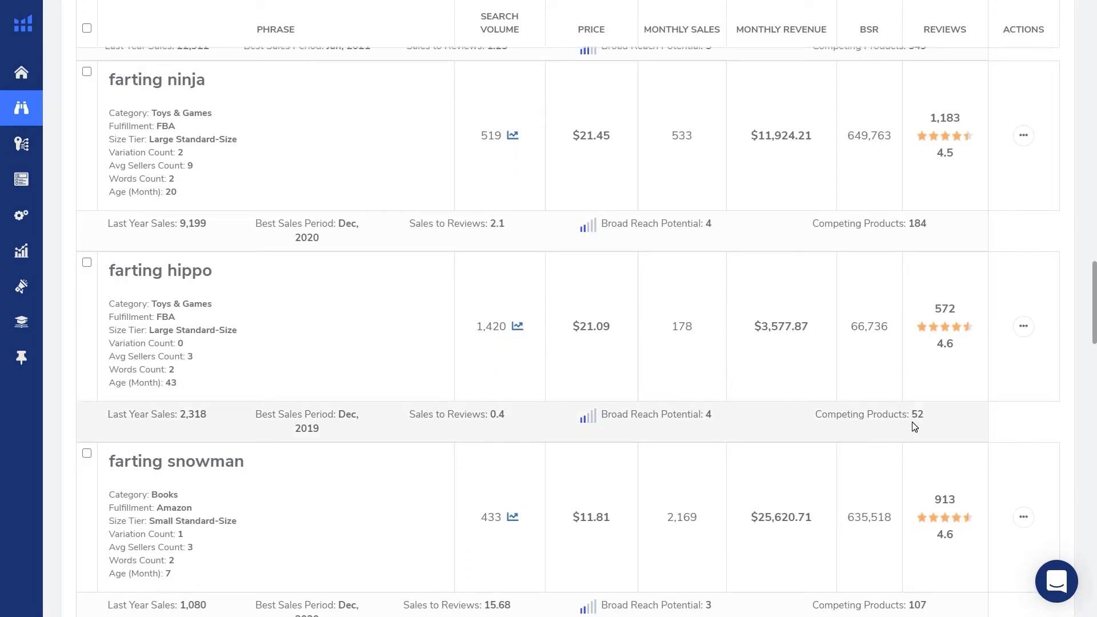
pyautogui.scroll(-10, 649, 431)
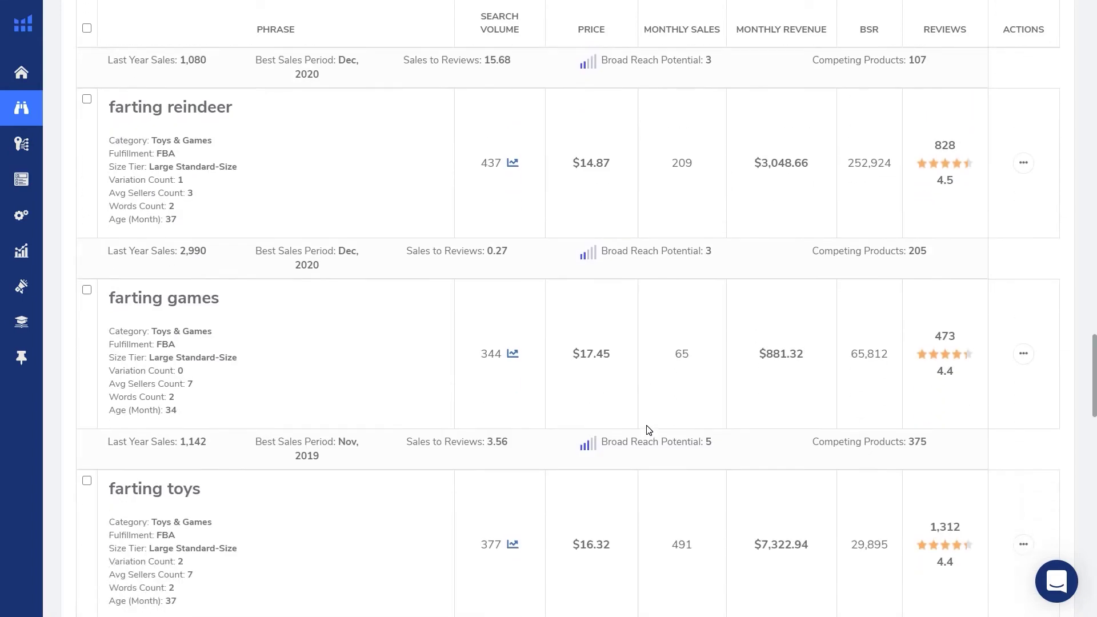
pyautogui.scroll(-3, 649, 430)
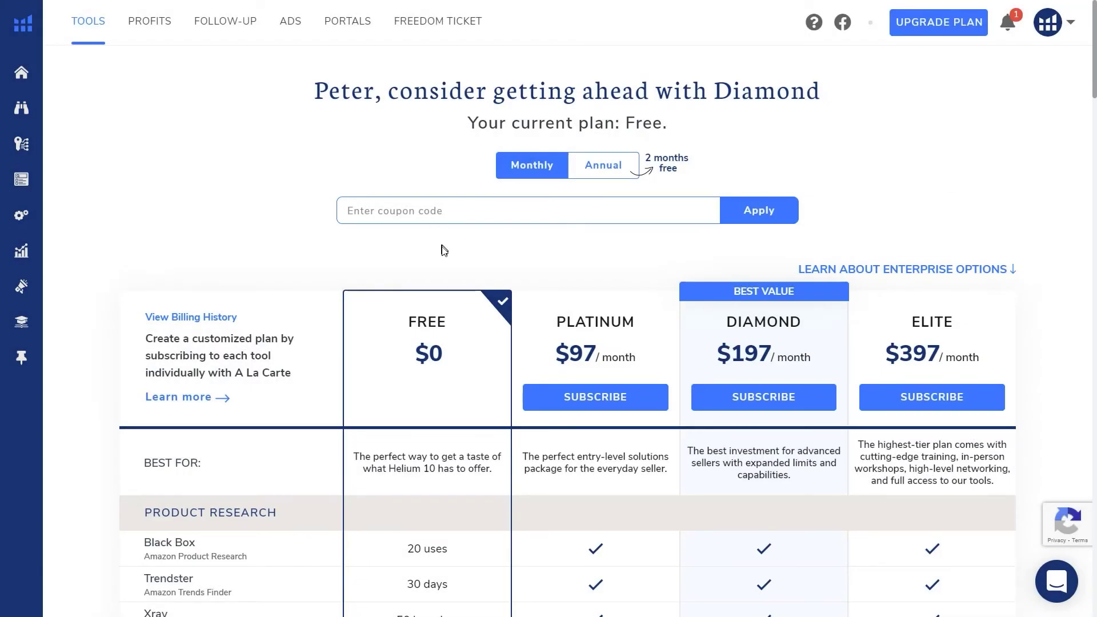
# Step: Scroll through the pricing table comparing the Free, Platinum, Diamond and Elite plans
pyautogui.scroll(-2, 434, 496)
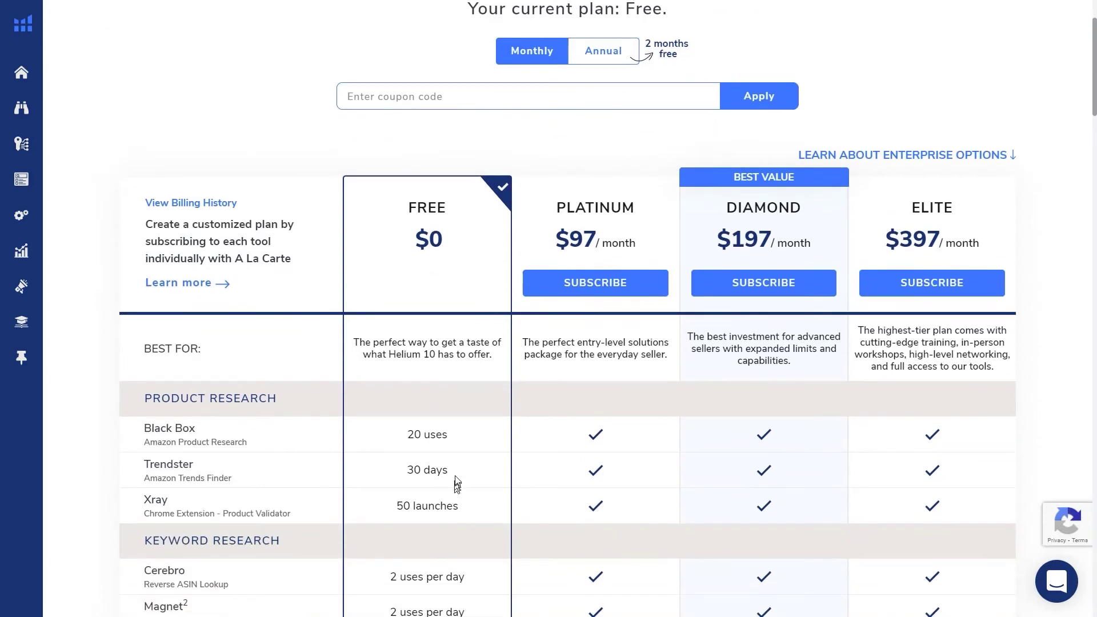
pyautogui.scroll(2, 458, 485)
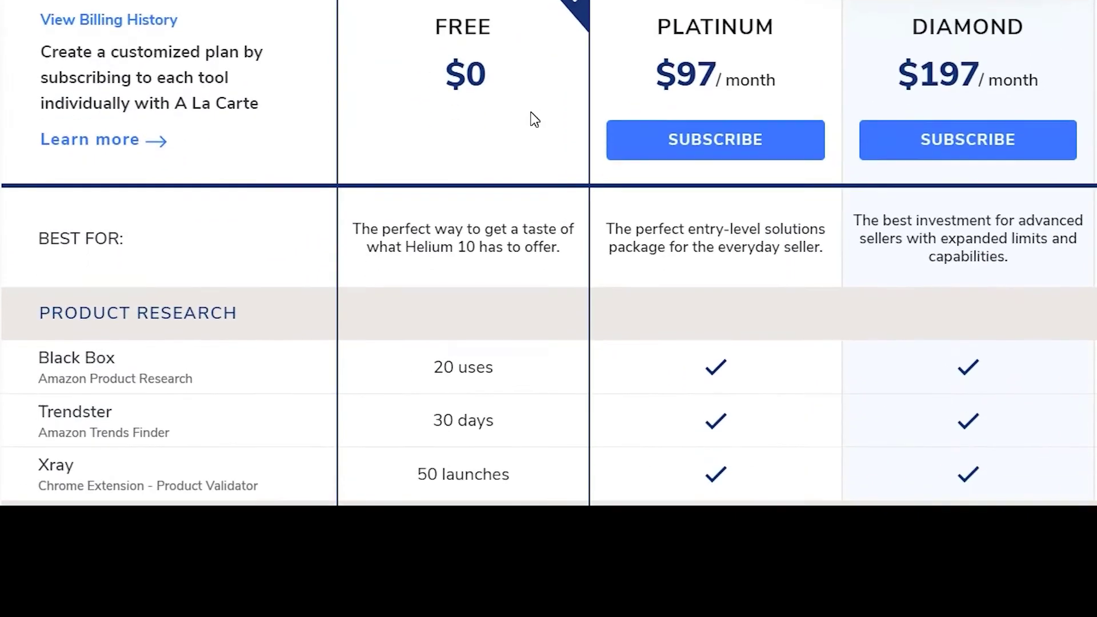
pyautogui.scroll(-5, 534, 119)
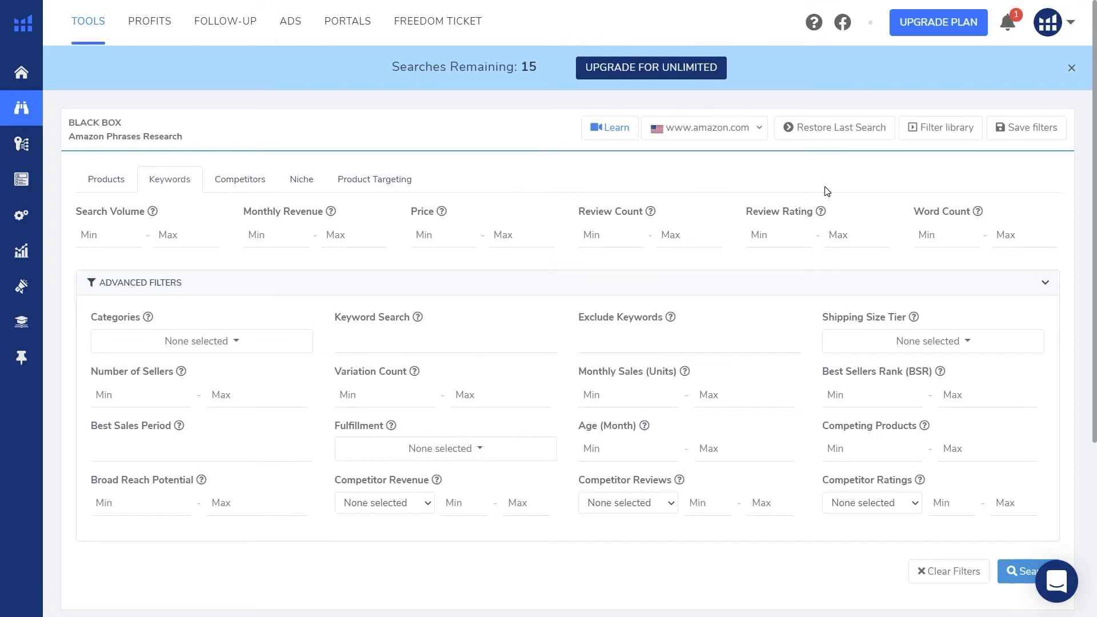
# Step: Search Black Box keywords for 'farting'
pyautogui.click(398, 342)
pyautogui.write('farting')
pyautogui.click(1014, 572)
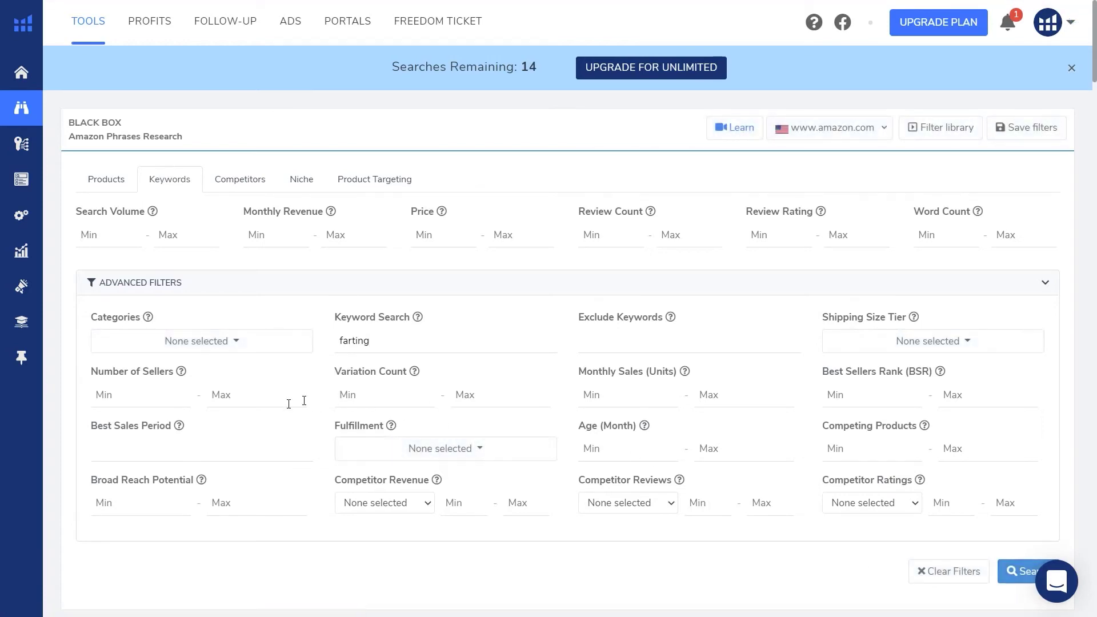
# Step: Browse the 105 phrases found, then request more results and hit the plan-limit warning
pyautogui.scroll(-4, 291, 400)
pyautogui.scroll(-1, 287, 404)
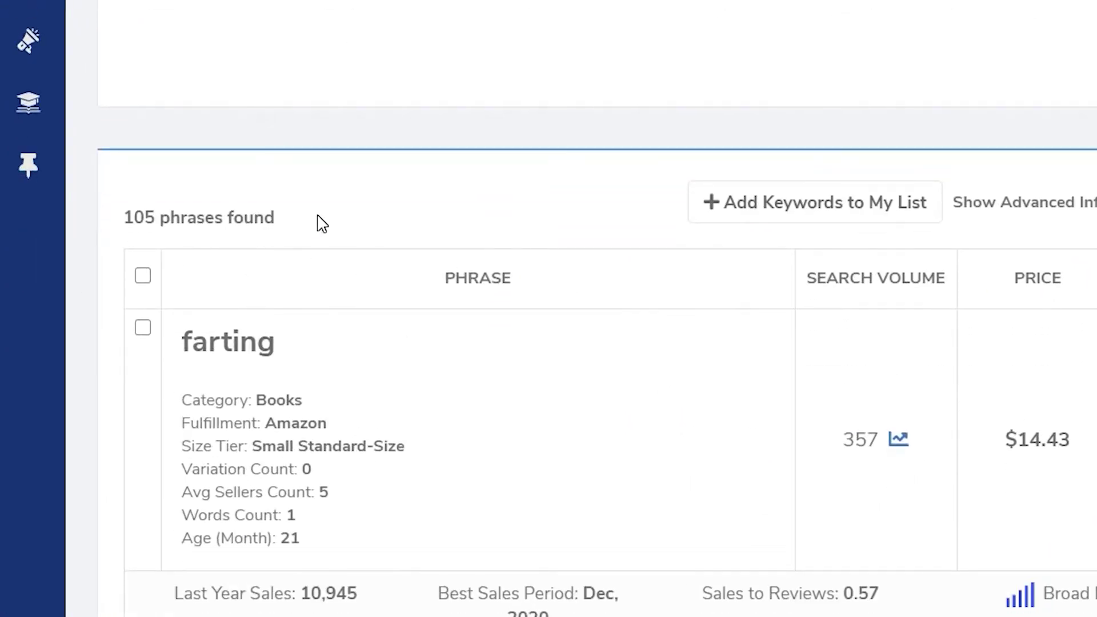
pyautogui.scroll(-10, 443, 241)
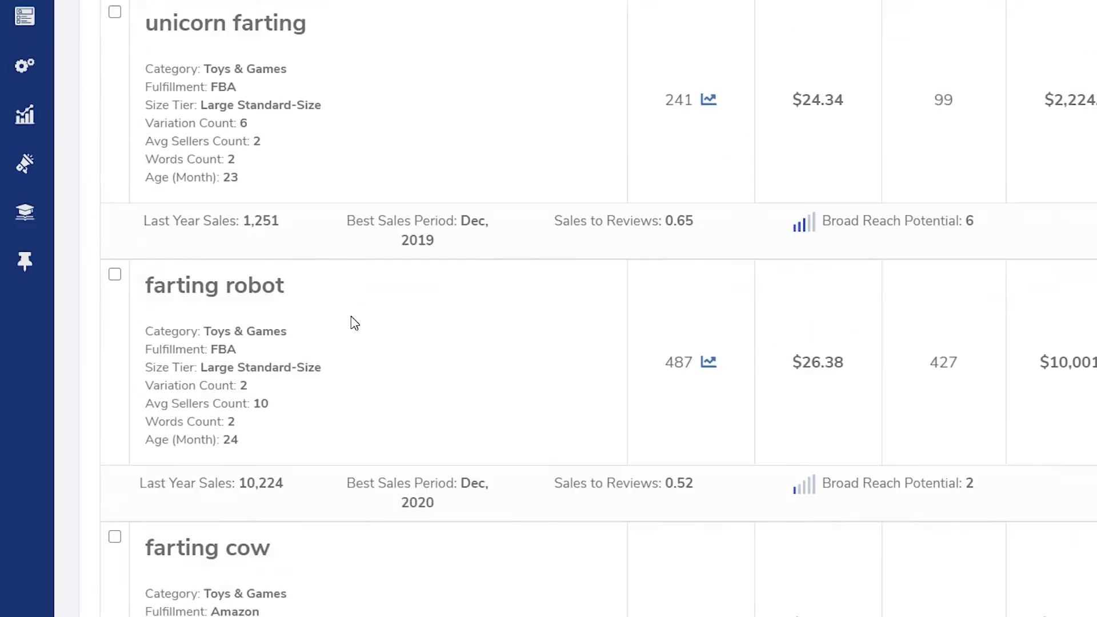
pyautogui.scroll(-13, 260, 402)
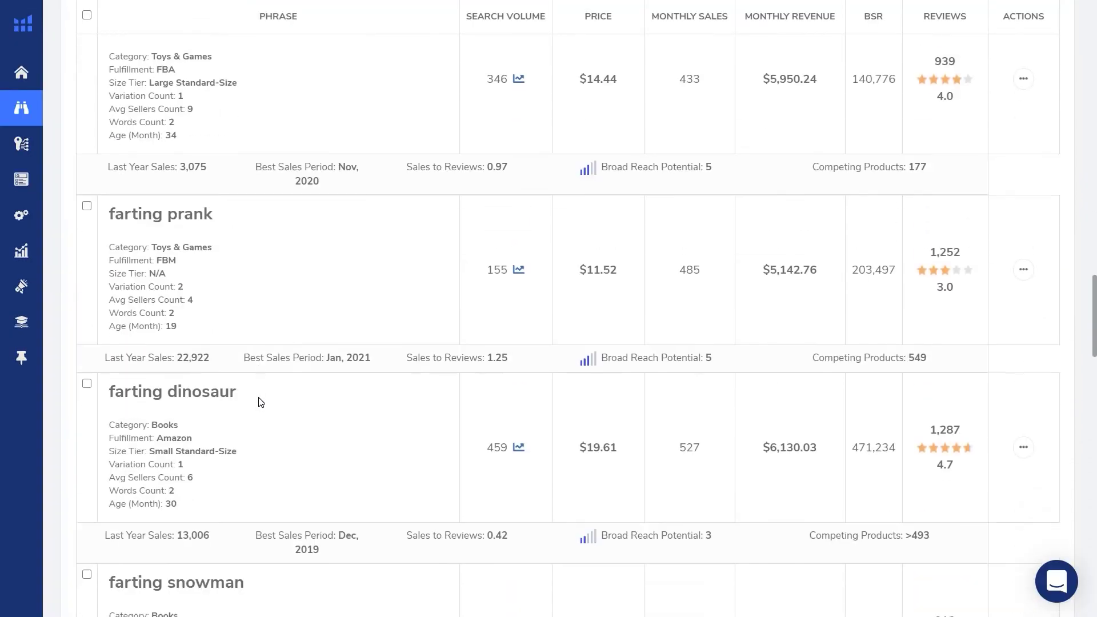
pyautogui.scroll(-15, 261, 402)
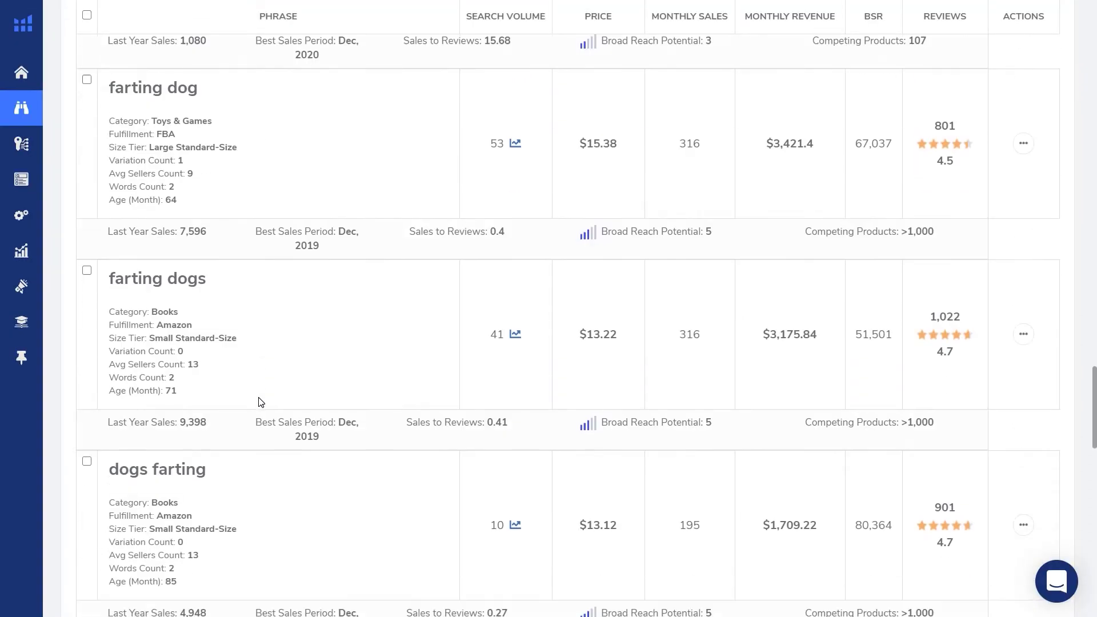
pyautogui.scroll(-15, 260, 402)
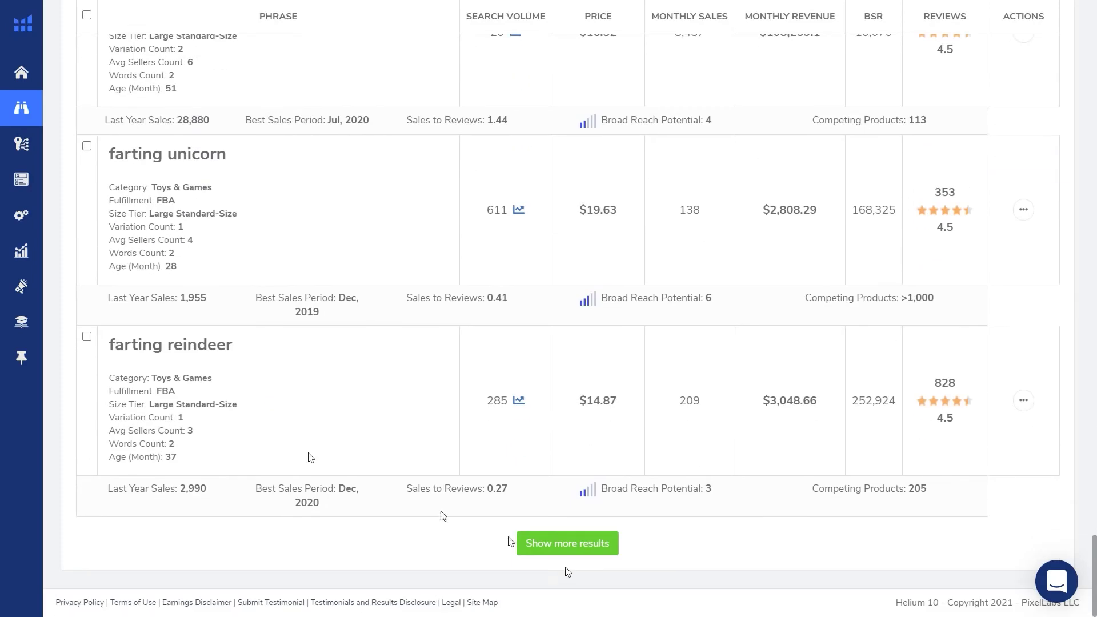
pyautogui.click(573, 550)
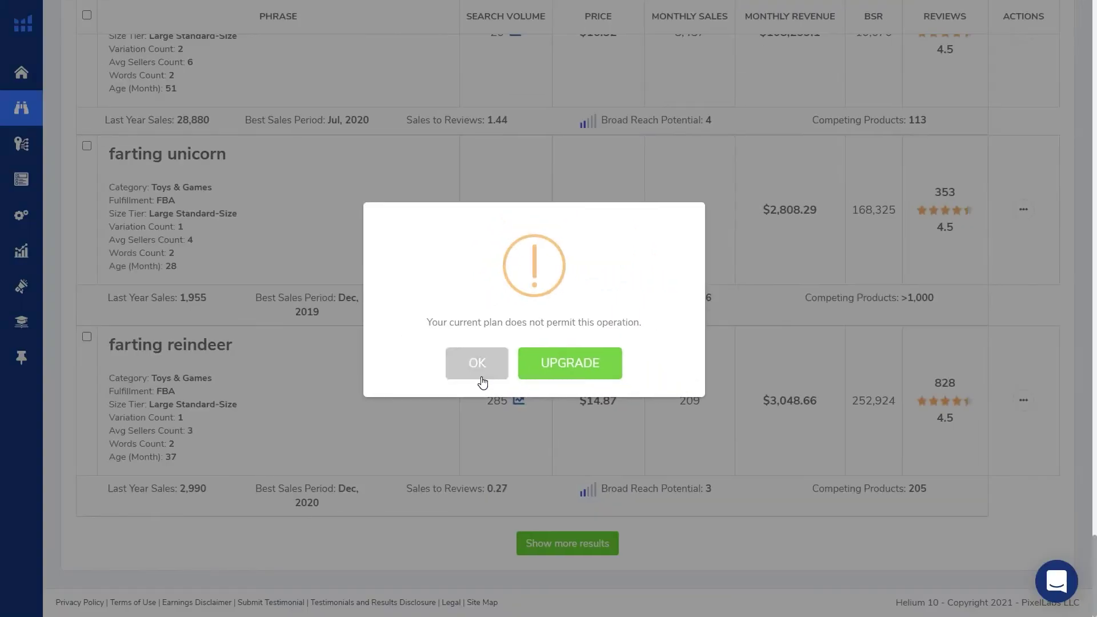
# Step: Dismiss the 'Your current plan does not permit this operation' warning
pyautogui.click(477, 366)
pyautogui.scroll(20, 512, 384)
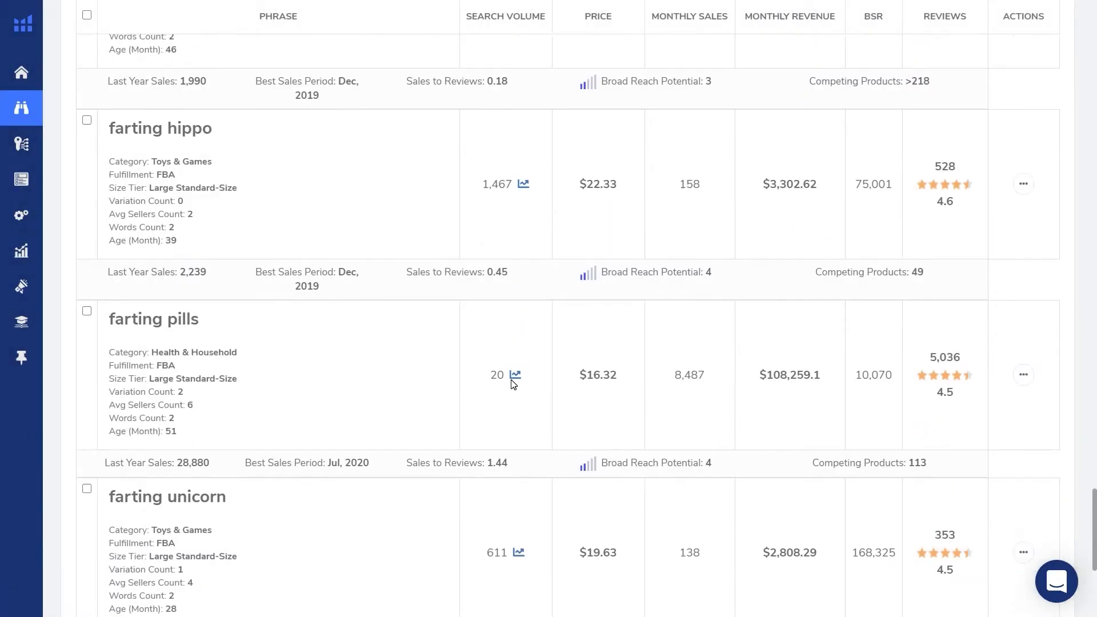
pyautogui.scroll(6, 513, 385)
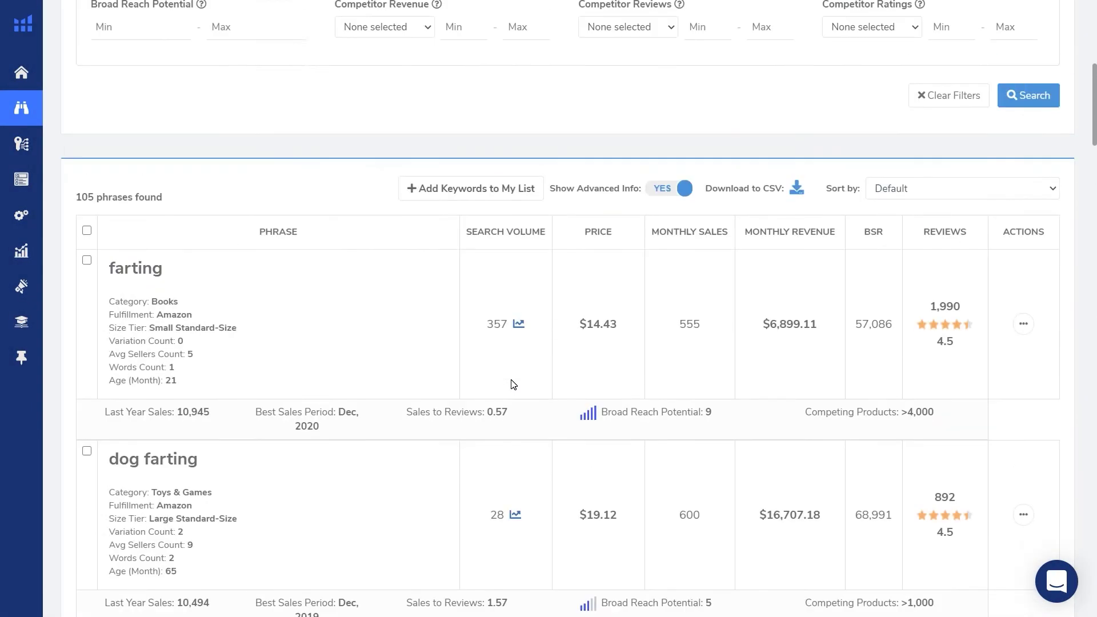
pyautogui.scroll(-2, 343, 325)
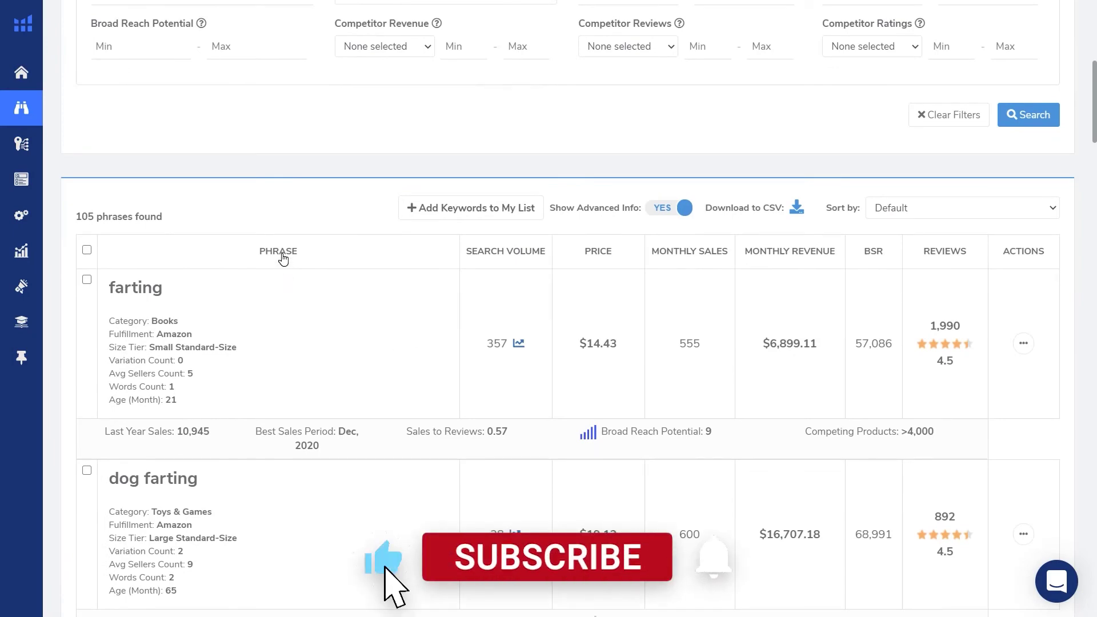
pyautogui.scroll(8, 283, 259)
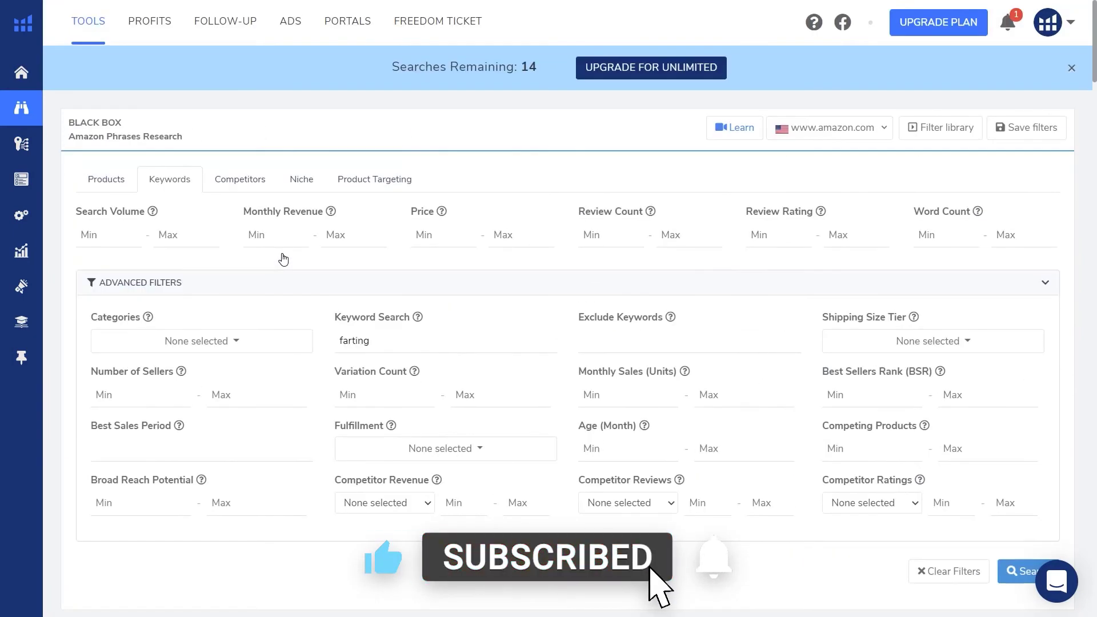
# Step: Browse the 105 phrases sorted A–Z, led by abbys farting hippo at 305 searches
pyautogui.scroll(-4, 282, 256)
pyautogui.scroll(4, 283, 256)
pyautogui.scroll(-3, 284, 259)
pyautogui.scroll(-4, 284, 258)
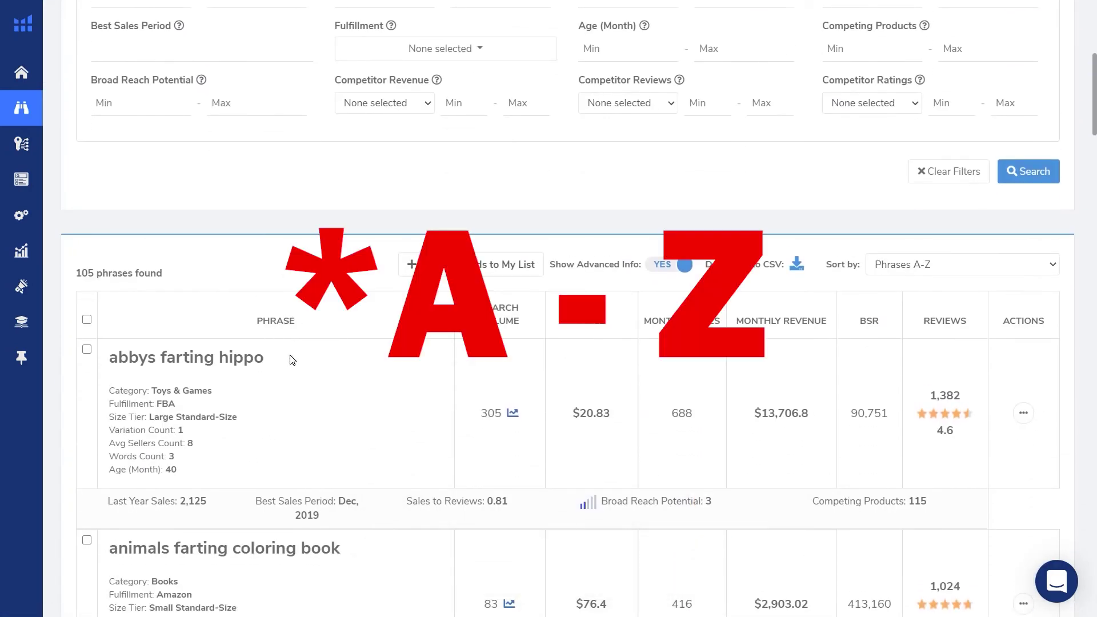
pyautogui.scroll(-17, 294, 362)
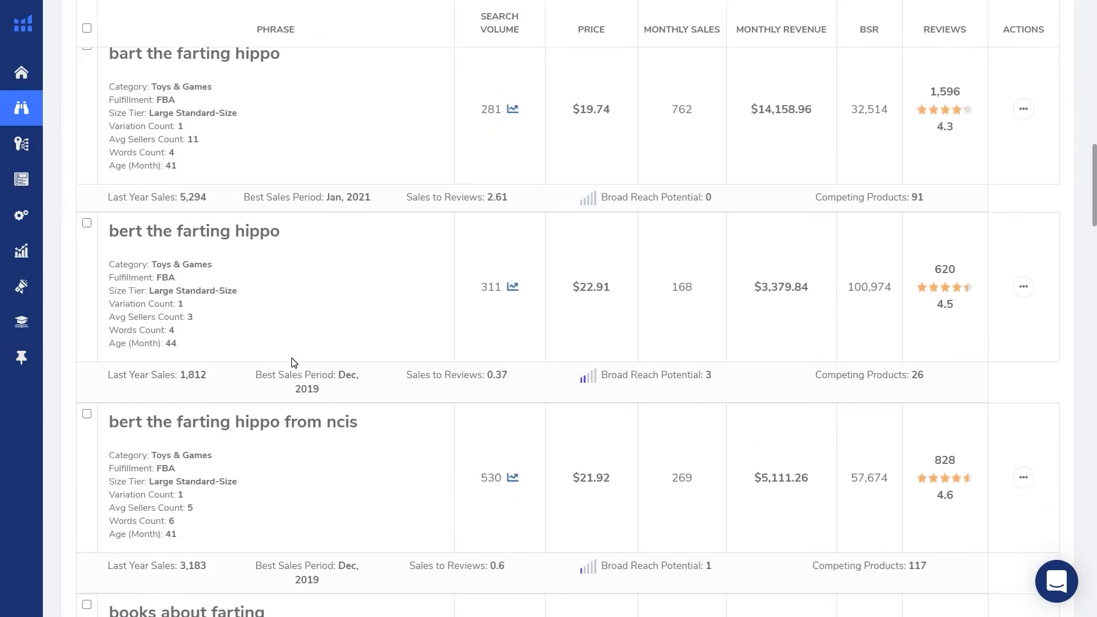
pyautogui.scroll(-20, 294, 363)
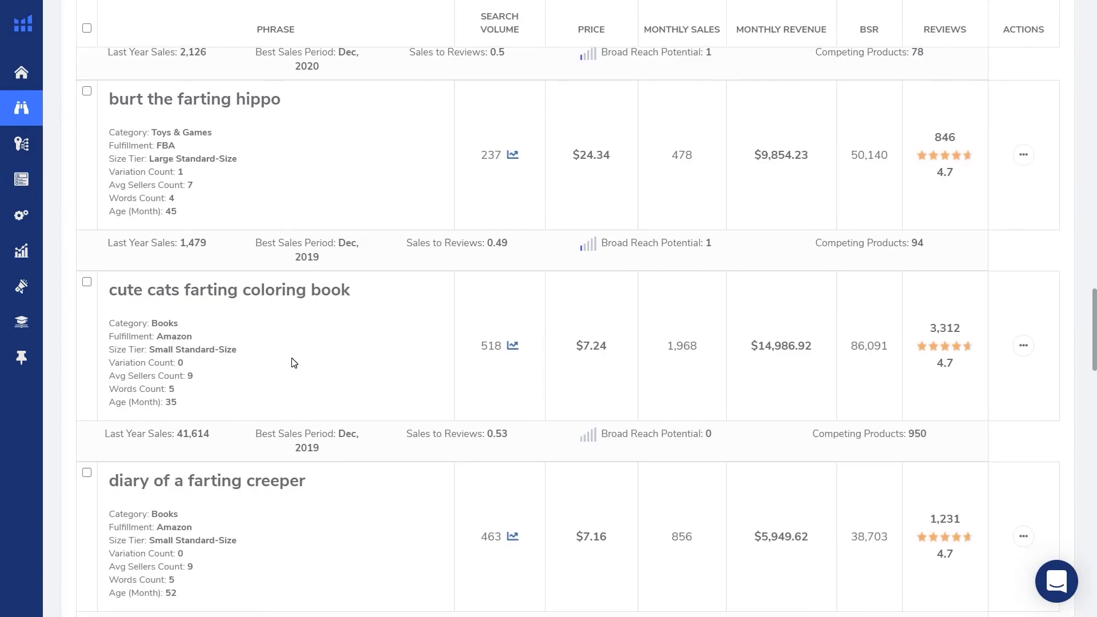
pyautogui.scroll(-20, 294, 363)
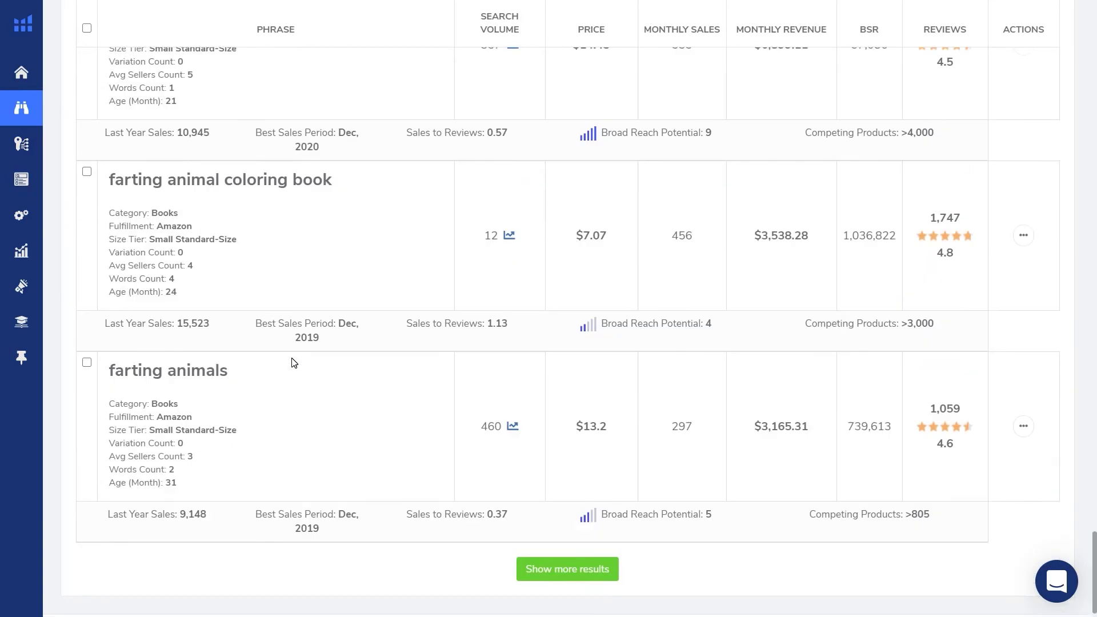
pyautogui.scroll(20, 323, 372)
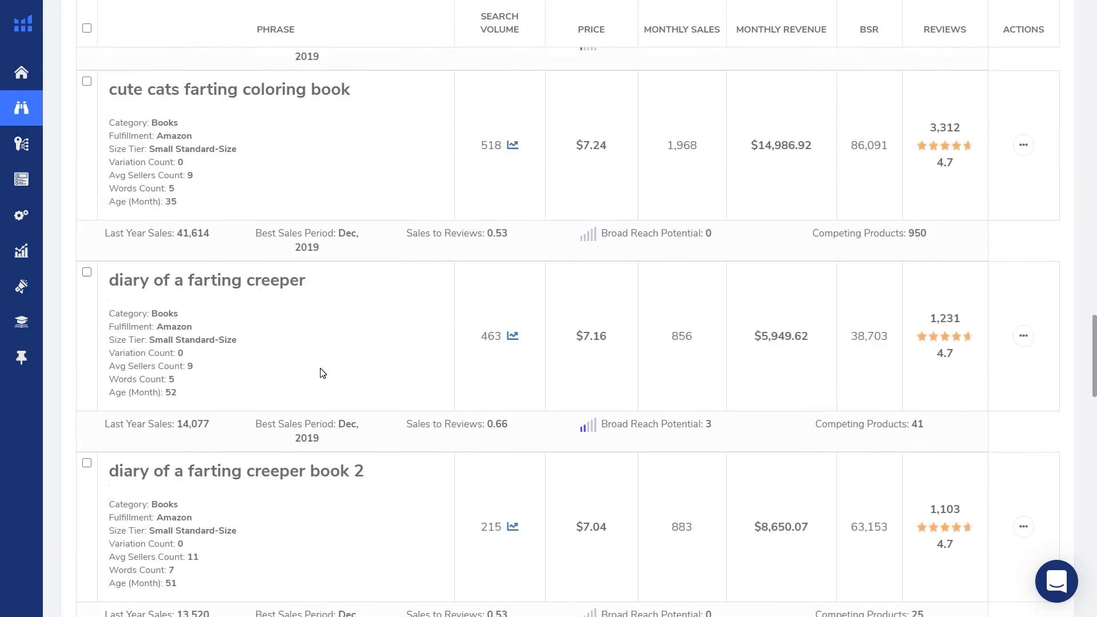
pyautogui.scroll(10, 323, 372)
pyautogui.scroll(-6, 321, 372)
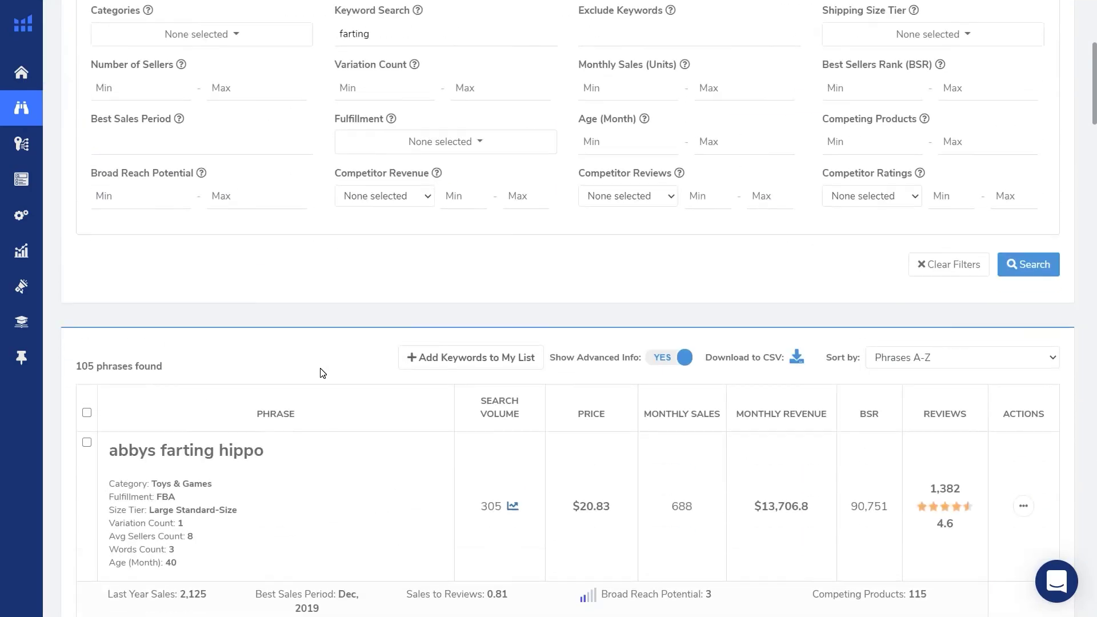
pyautogui.scroll(7, 279, 328)
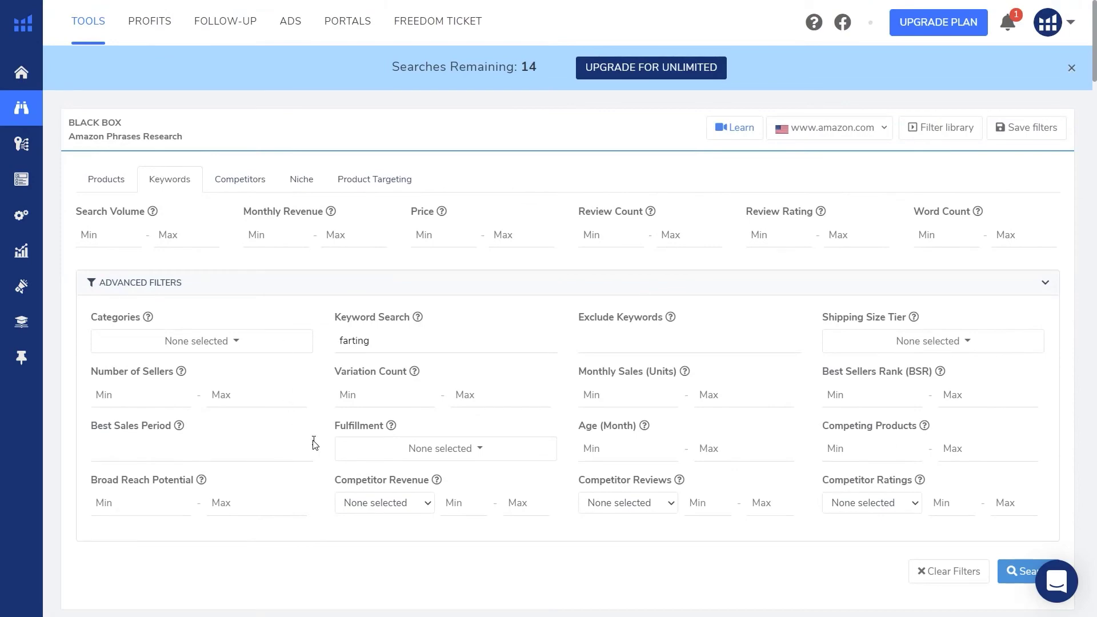
pyautogui.scroll(-9, 303, 508)
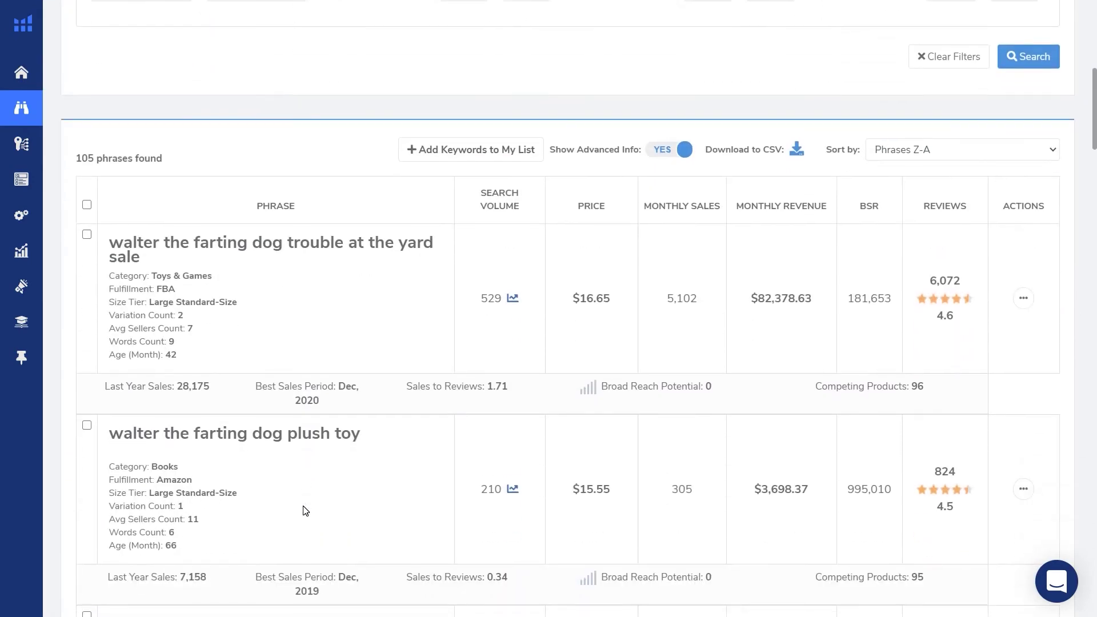
pyautogui.scroll(-9, 306, 510)
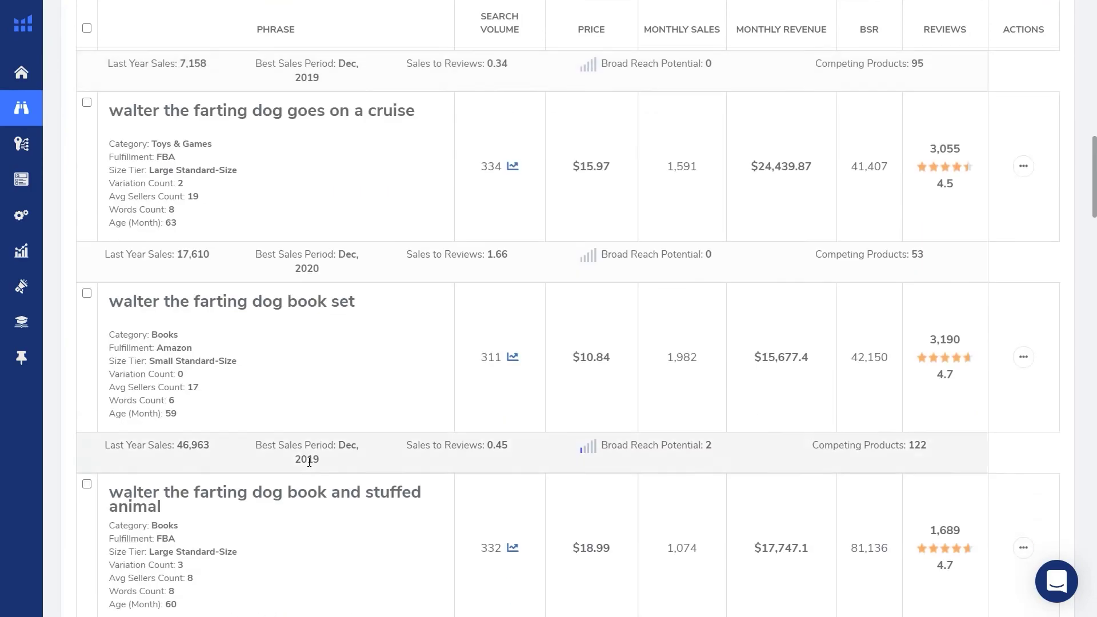
pyautogui.scroll(-20, 309, 461)
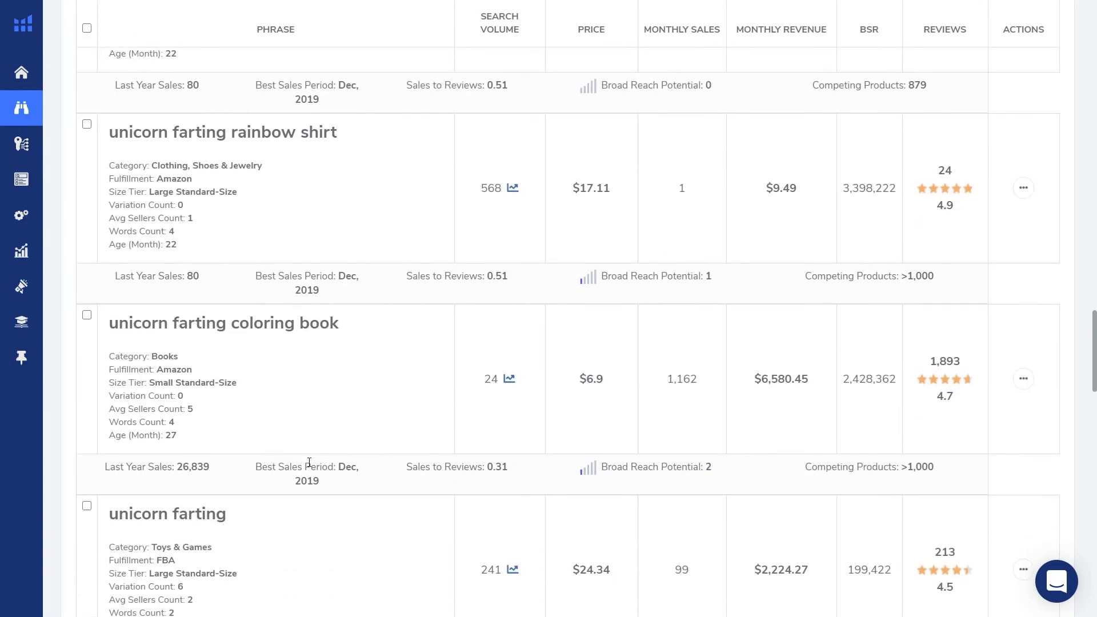
pyautogui.scroll(-20, 309, 462)
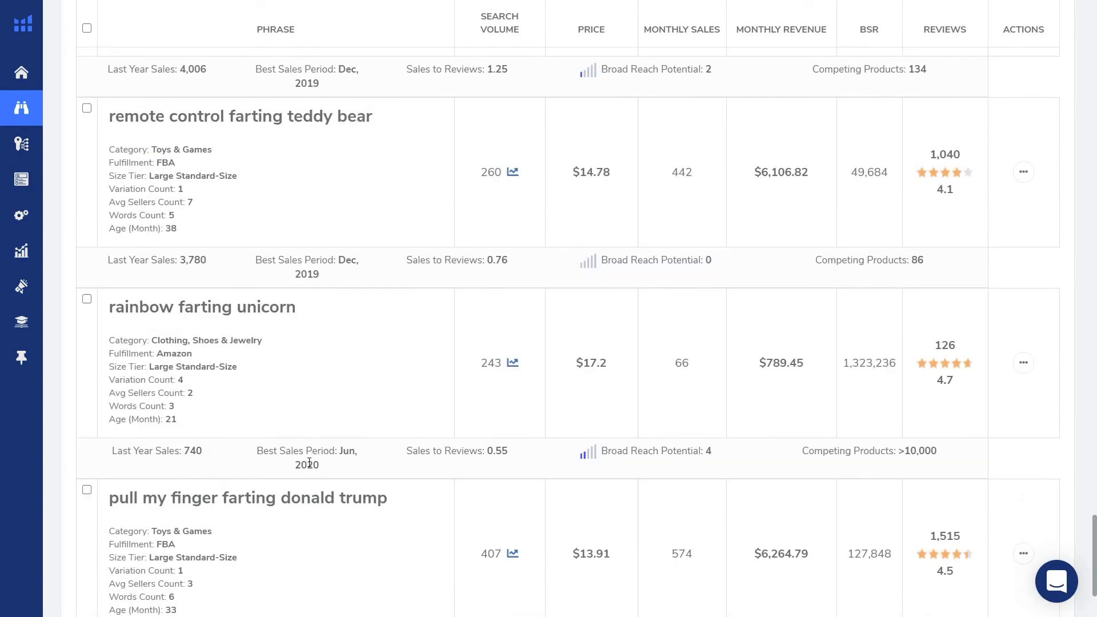
pyautogui.scroll(-3, 309, 461)
pyautogui.scroll(20, 309, 462)
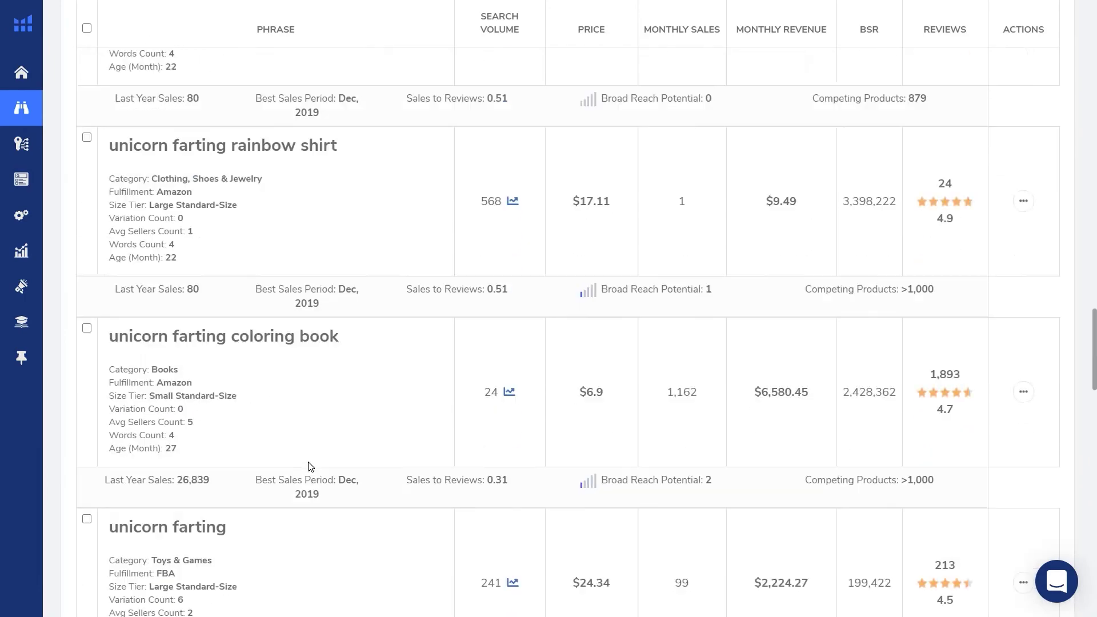
pyautogui.scroll(9, 309, 466)
pyautogui.scroll(-2, 494, 343)
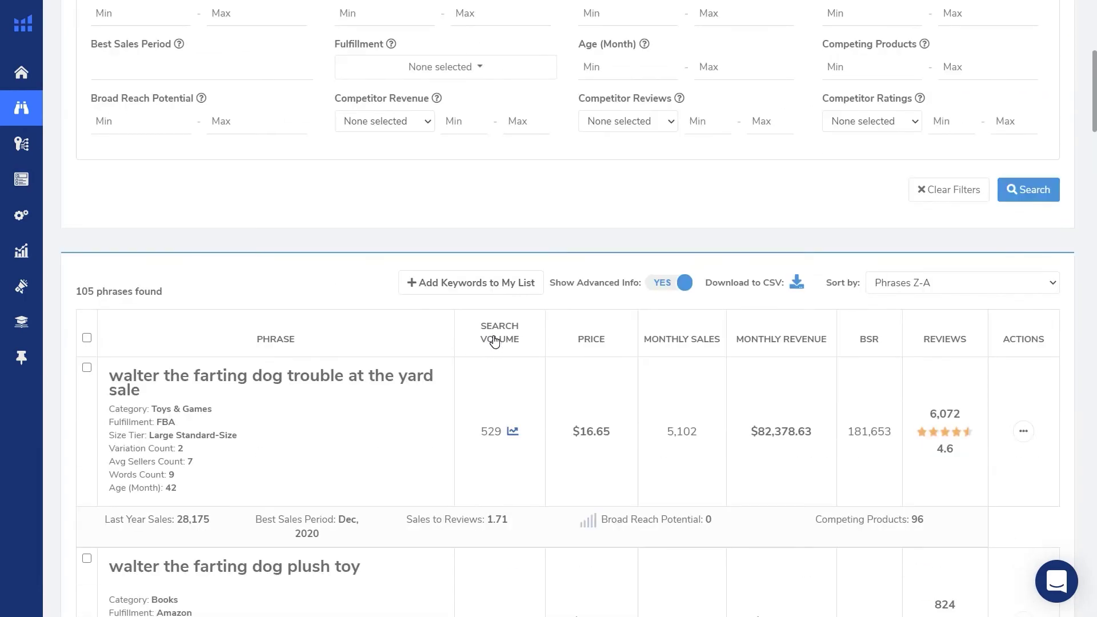
pyautogui.click(495, 341)
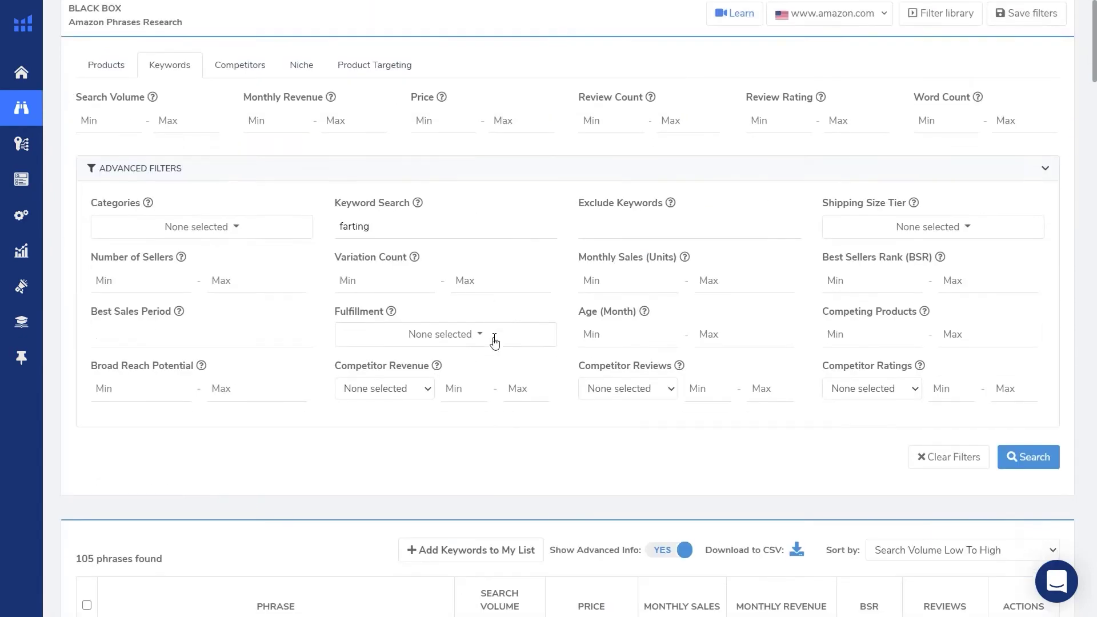
# Step: Scroll through the farting results sorted by search volume and back to the top
pyautogui.scroll(-8, 493, 346)
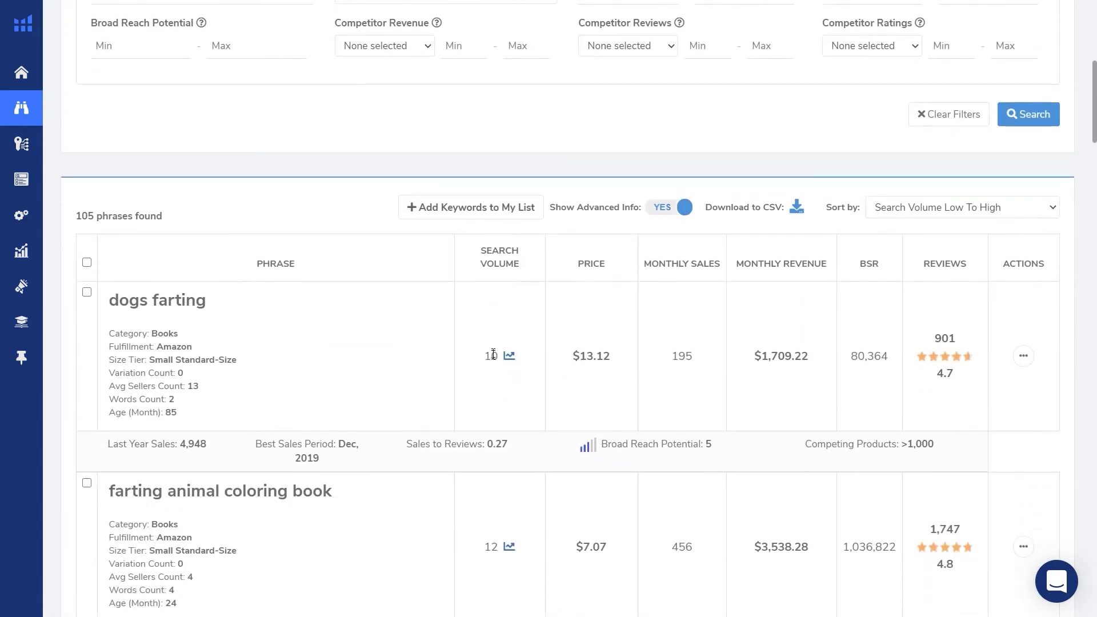
pyautogui.scroll(-3, 501, 545)
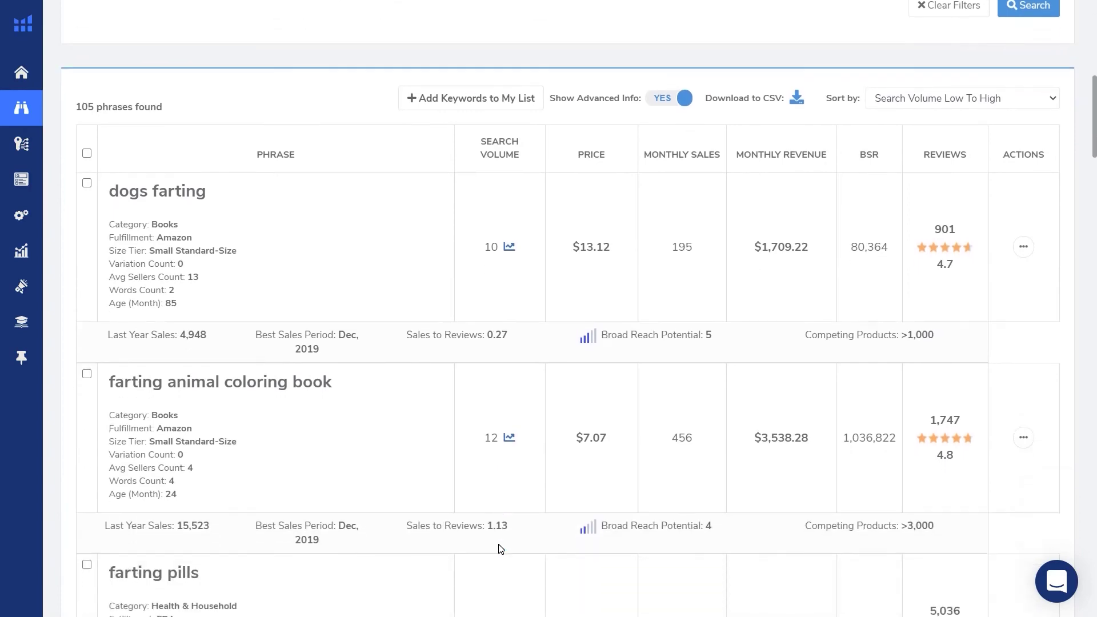
pyautogui.scroll(2, 366, 305)
pyautogui.scroll(-1, 347, 307)
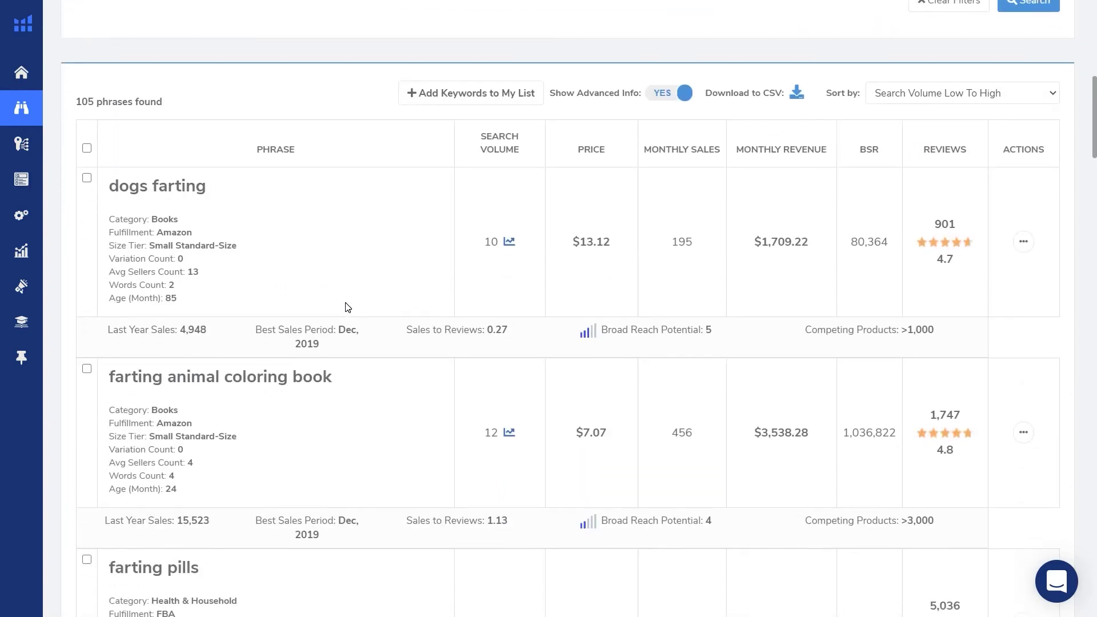
pyautogui.scroll(-2, 329, 407)
pyautogui.scroll(-15, 329, 408)
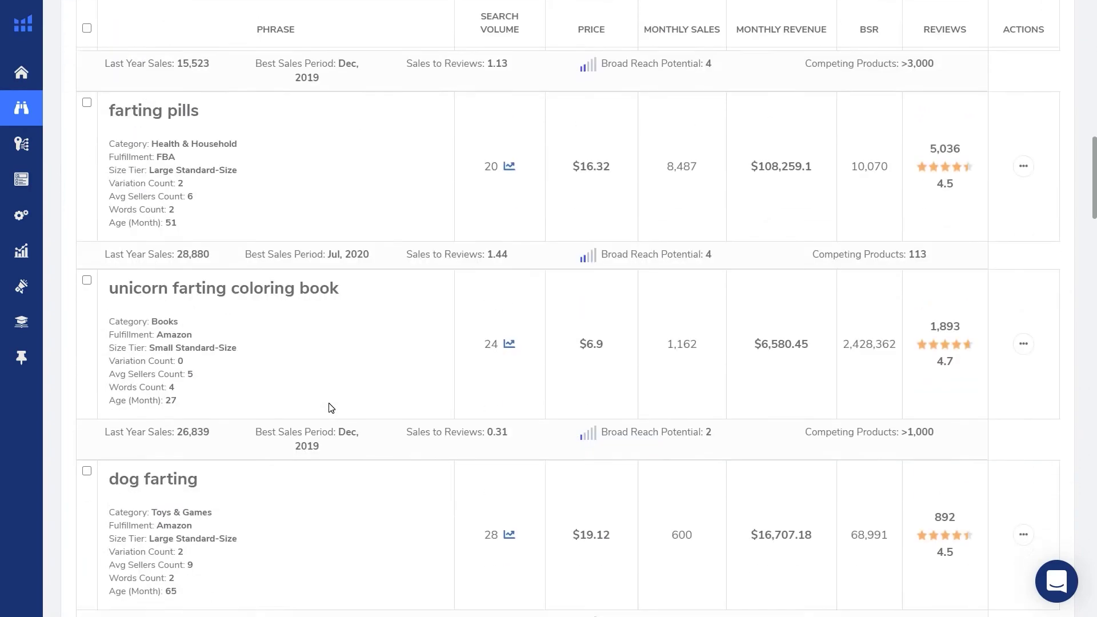
pyautogui.scroll(2, 328, 407)
pyautogui.scroll(20, 330, 407)
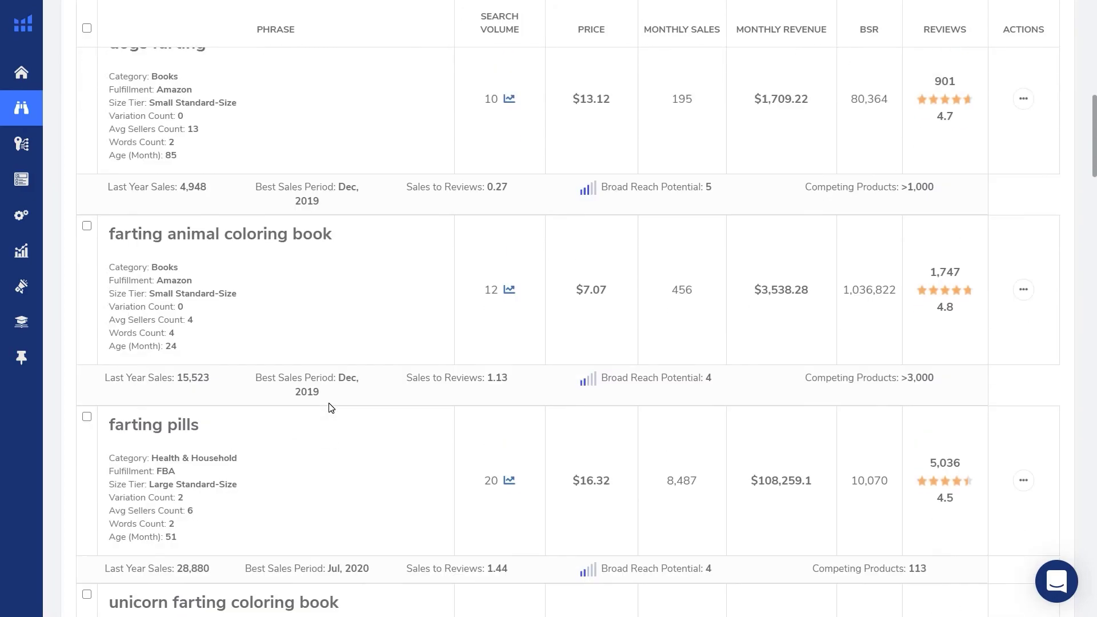
pyautogui.scroll(7, 491, 323)
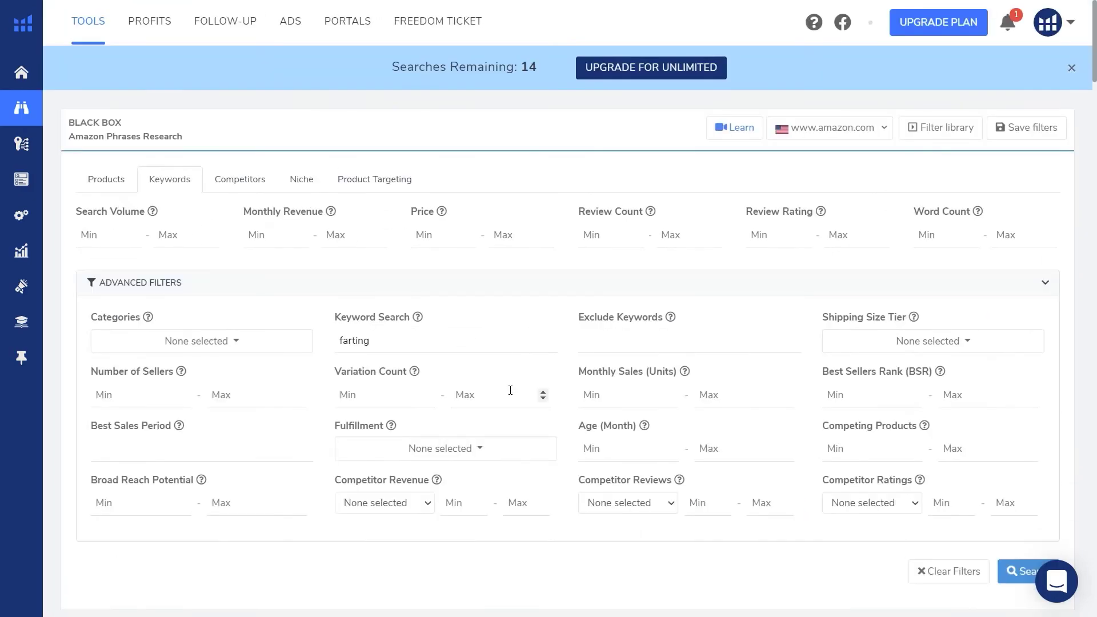
pyautogui.scroll(-6, 510, 391)
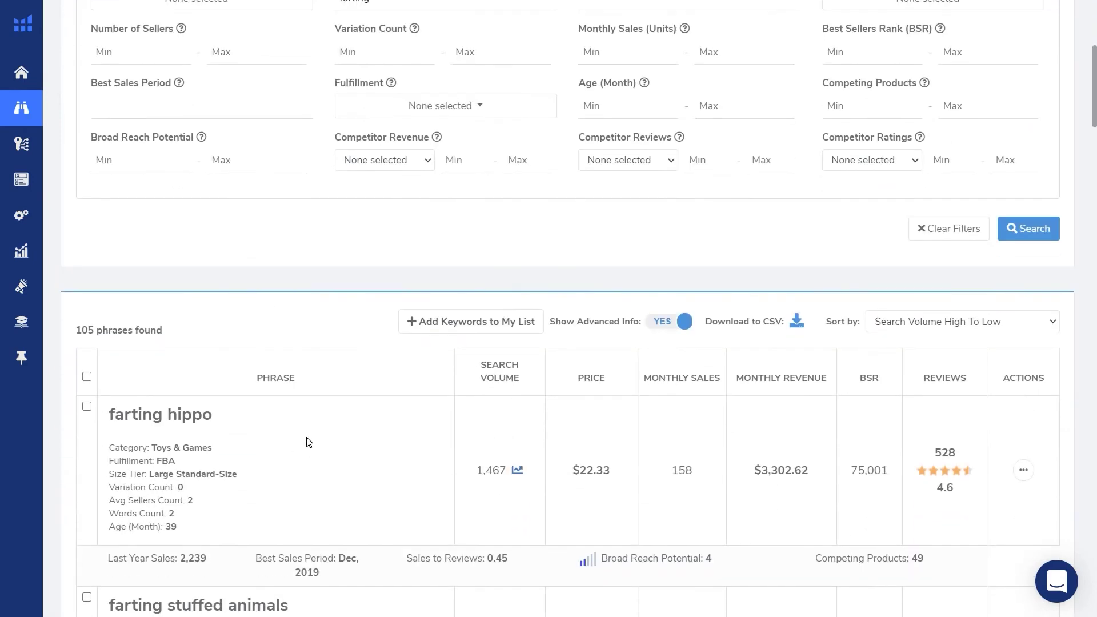
# Step: Review the high-to-low volume list, topped by farting hippo at 1,467 searches
pyautogui.scroll(-10, 308, 442)
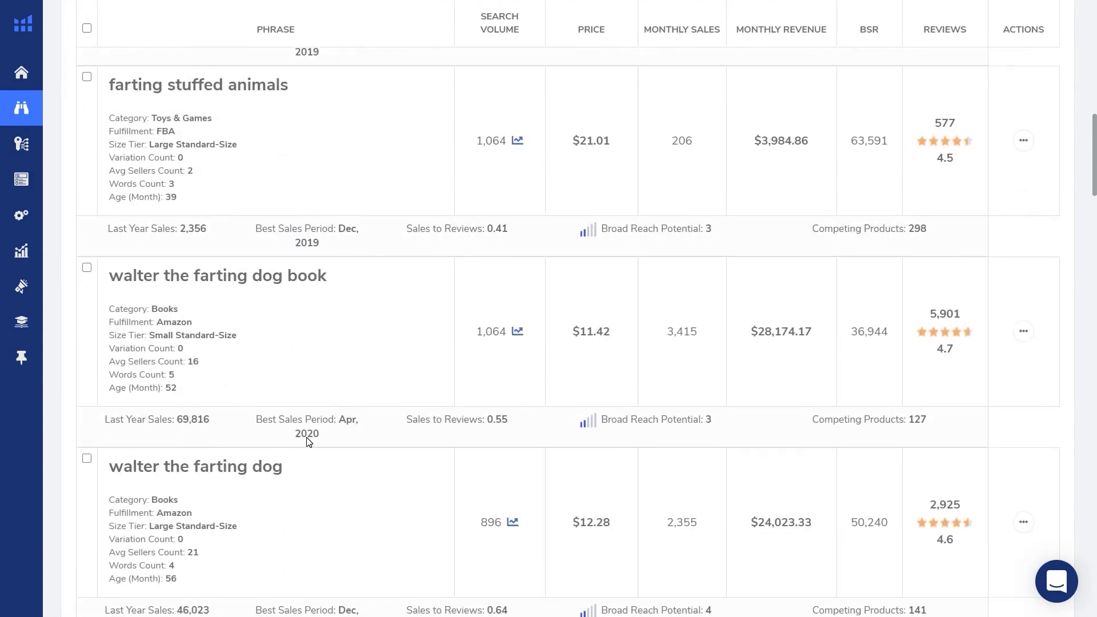
pyautogui.scroll(-15, 308, 442)
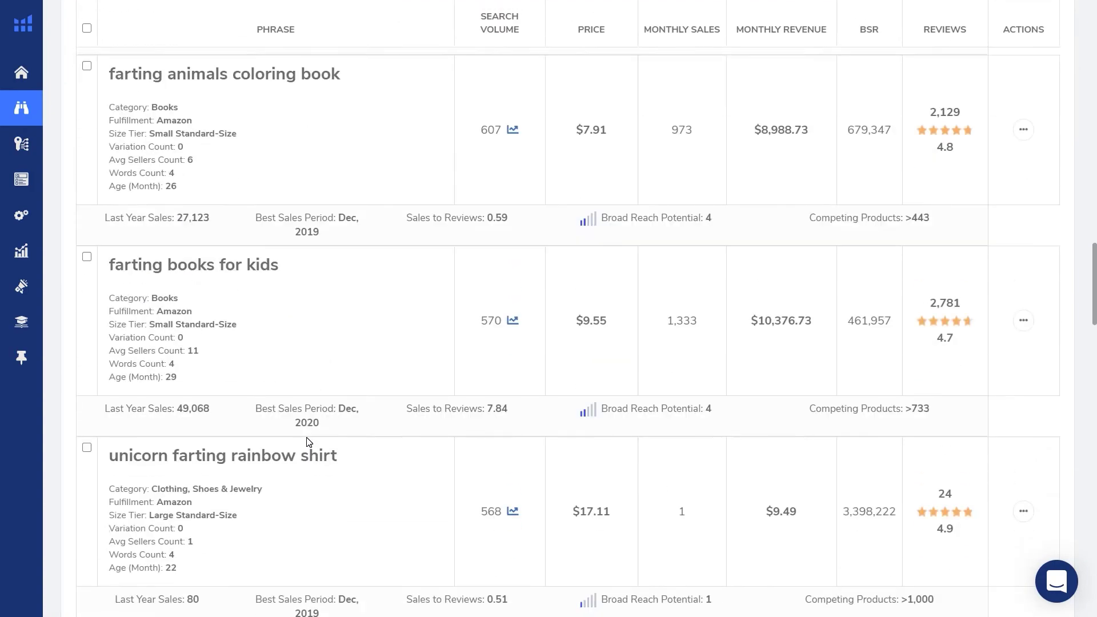
pyautogui.scroll(-7, 308, 442)
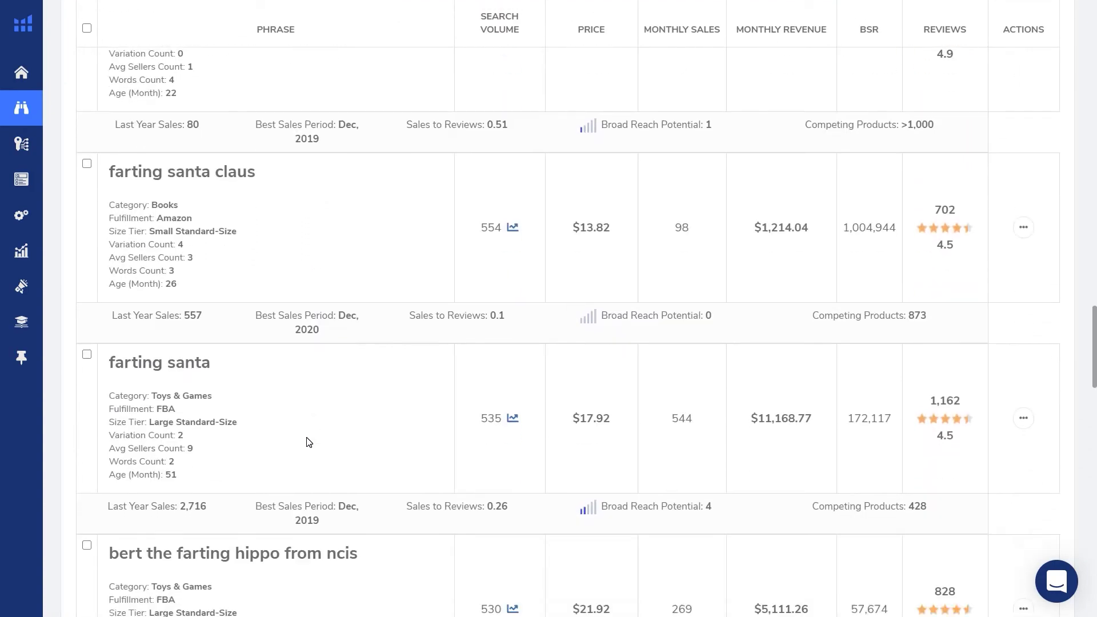
pyautogui.scroll(-11, 308, 442)
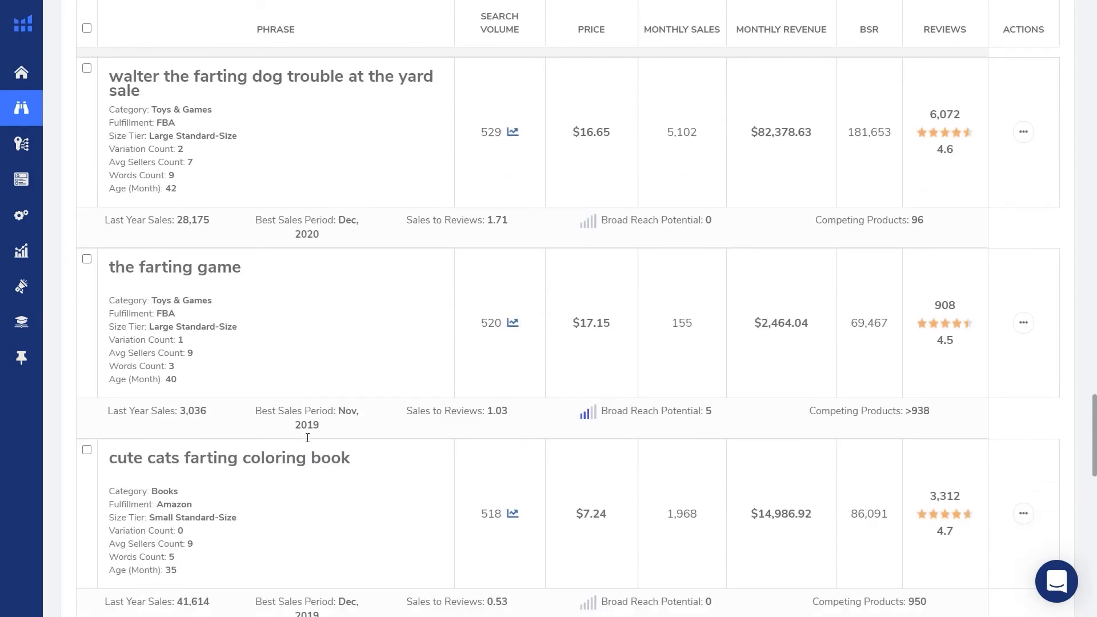
pyautogui.scroll(20, 307, 438)
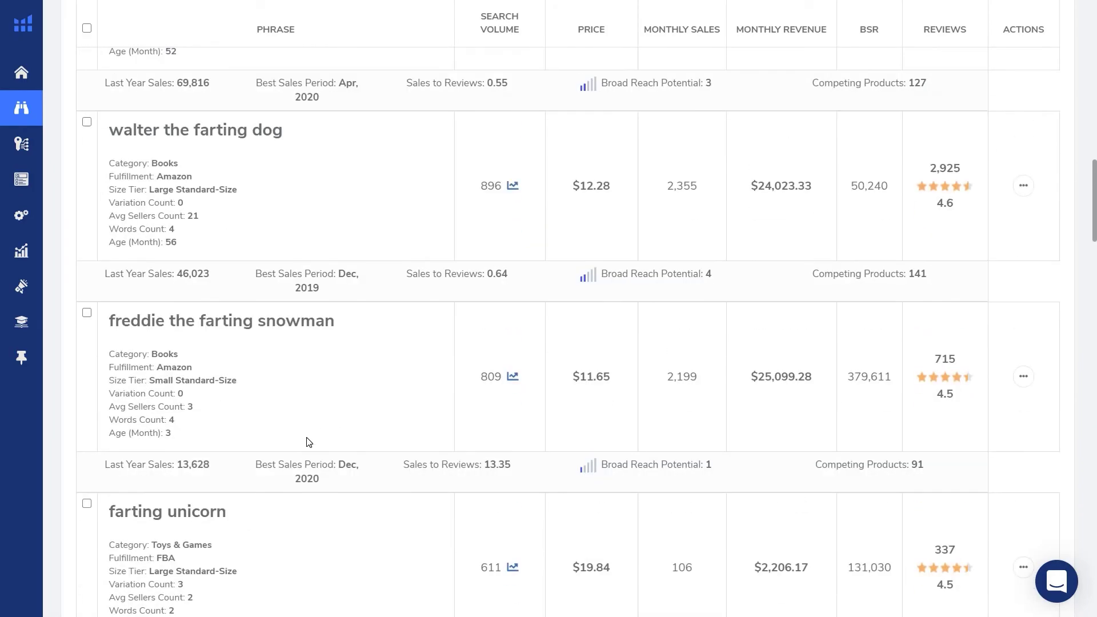
pyautogui.scroll(8, 307, 441)
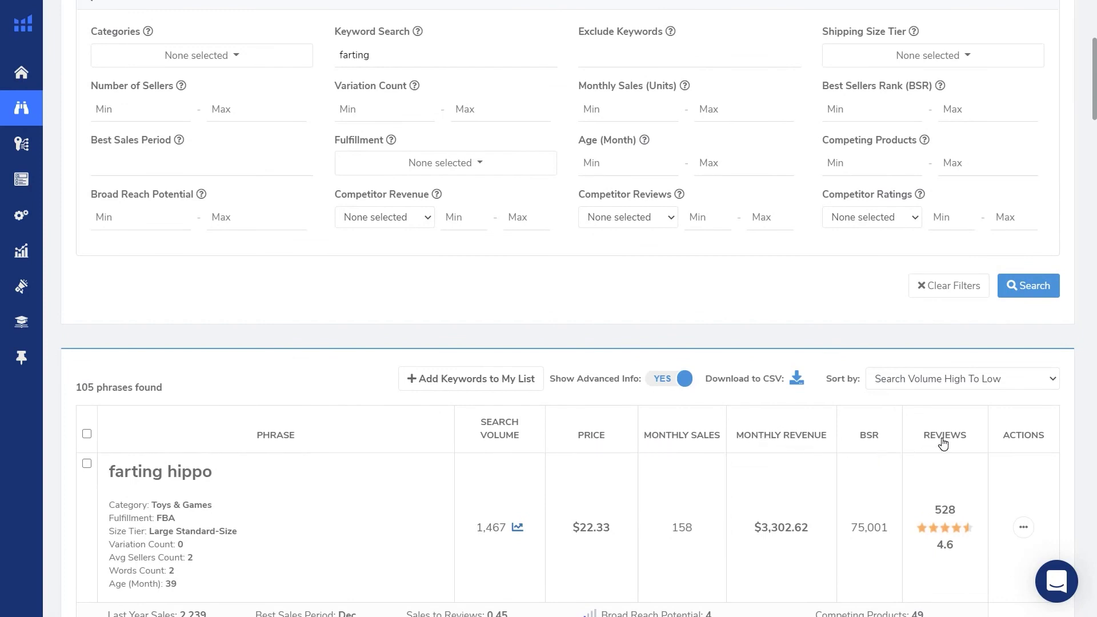
# Step: Review the Sort by dropdown options, then close it without choosing one
pyautogui.click(1055, 386)
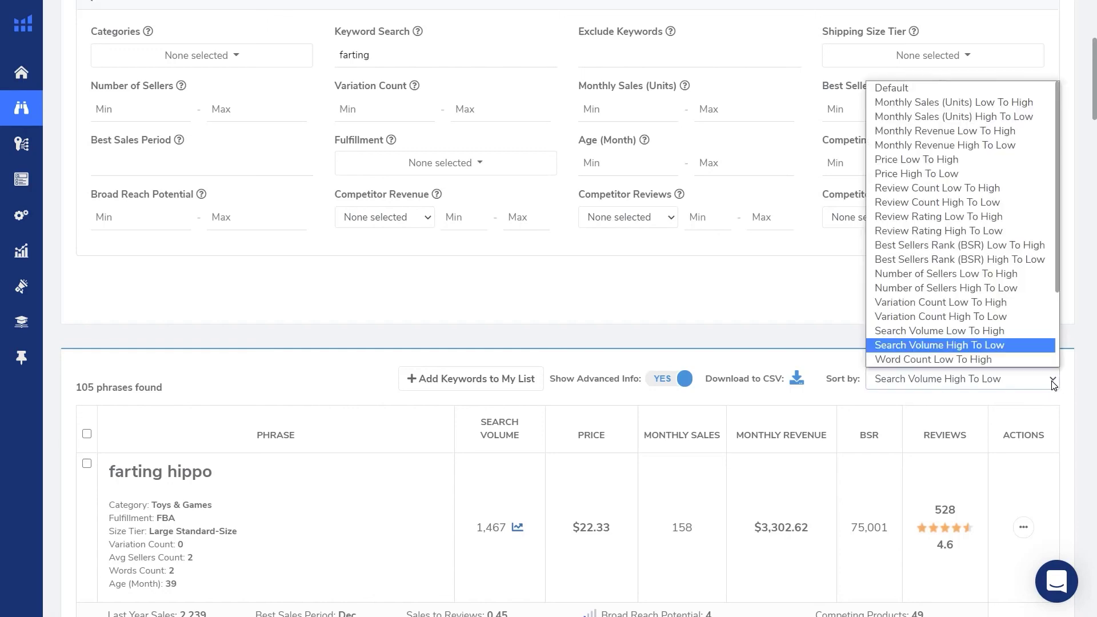
pyautogui.scroll(-1, 1023, 354)
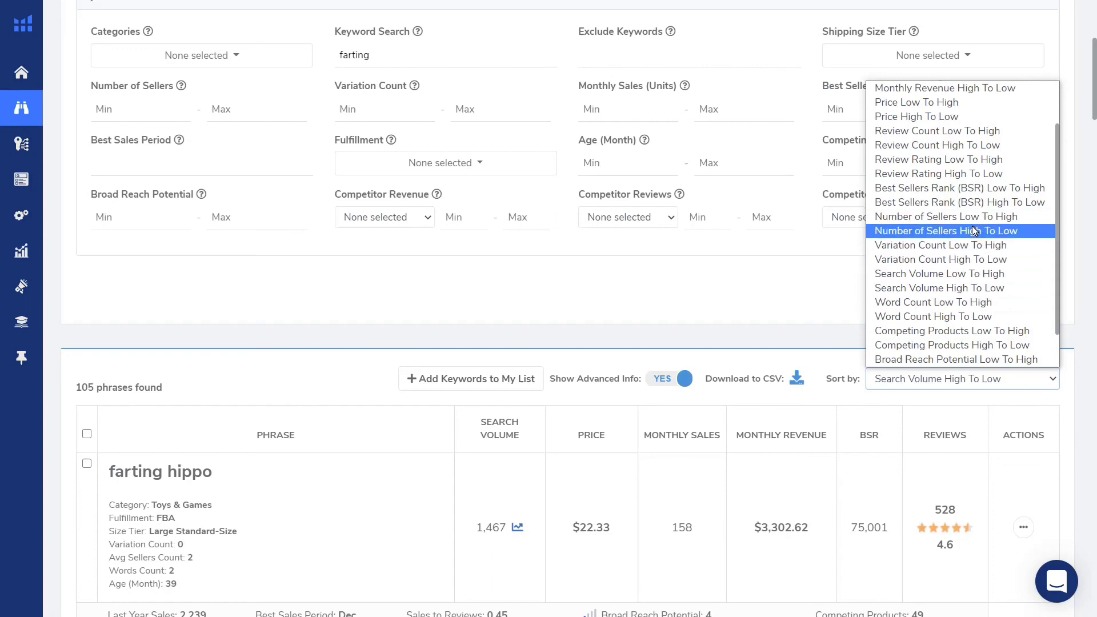
pyautogui.click(767, 304)
# Step: Scroll up to the Black Box filters showing 'farting' as the only keyword
pyautogui.scroll(5, 577, 148)
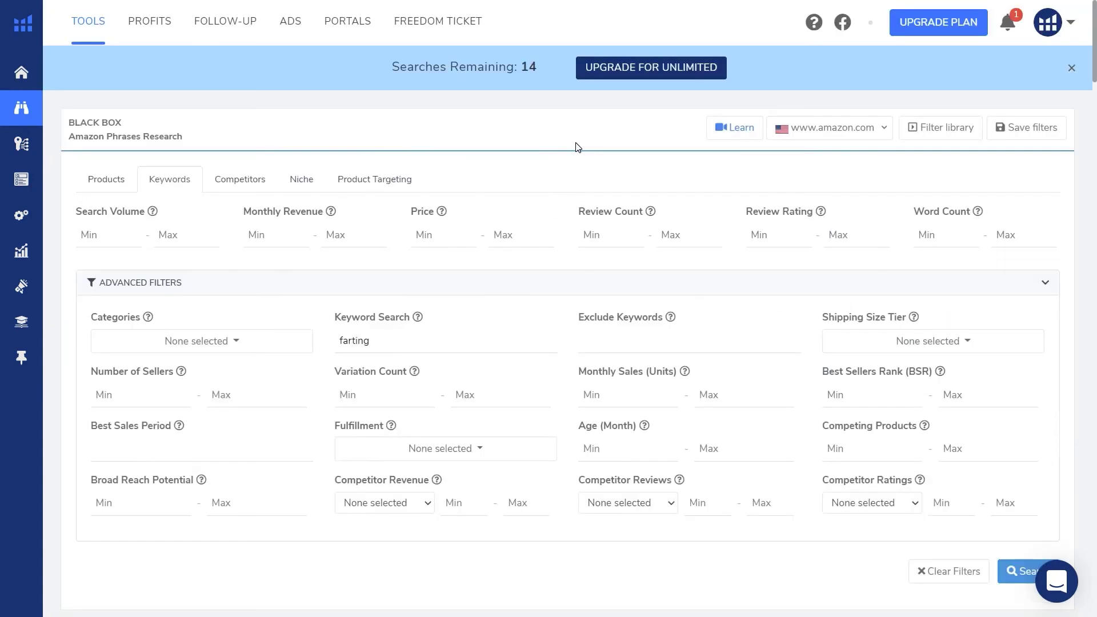